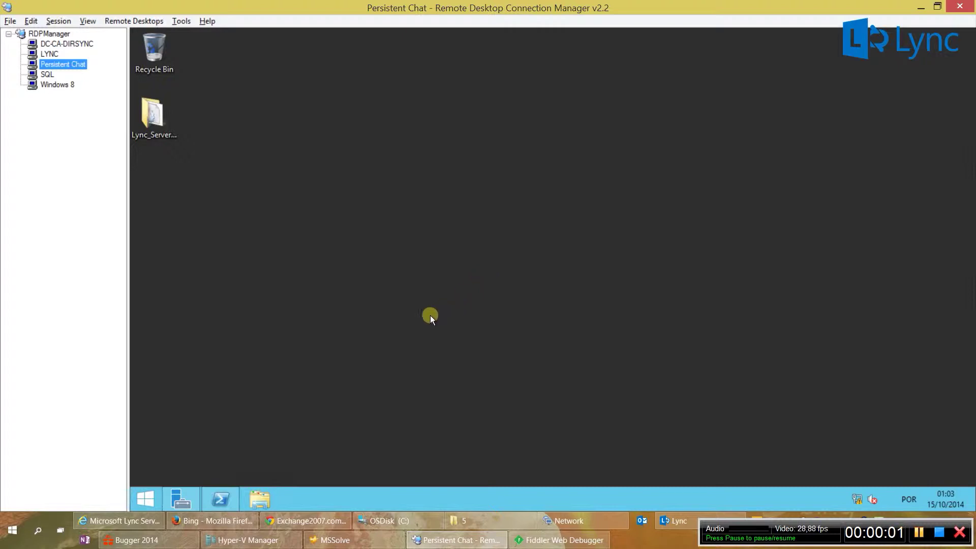
Step: Run Get-WindowsFeature for *windows-identity* and *MSMQ* and confirm both features show as installed
click(219, 499)
right_click(367, 286)
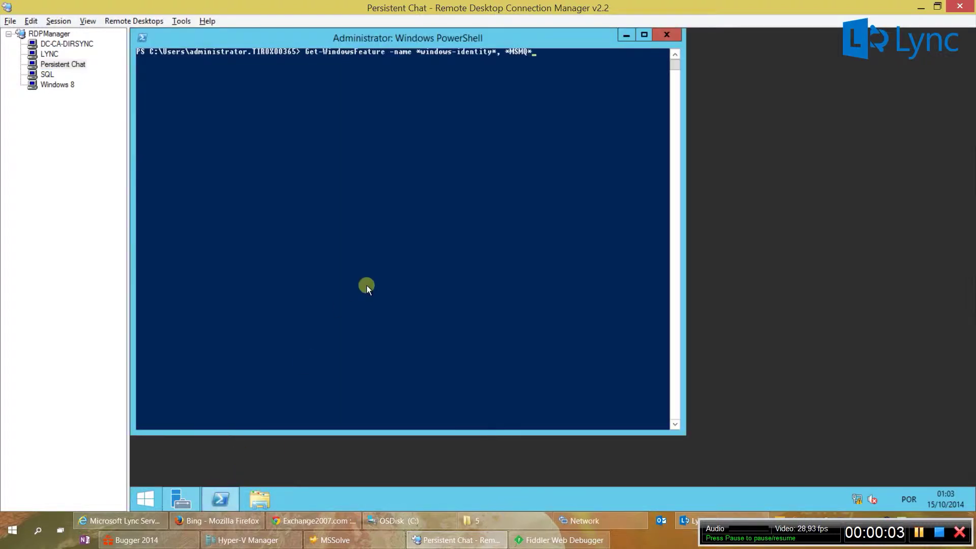
key(Return)
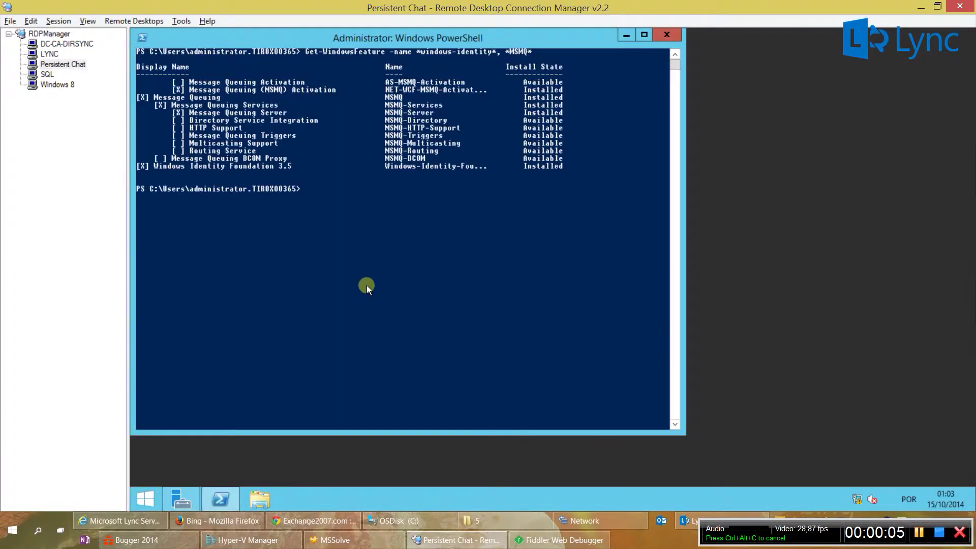
mouse_move(139, 168)
mouse_down()
mouse_move(566, 166)
mouse_move(138, 166)
mouse_up()
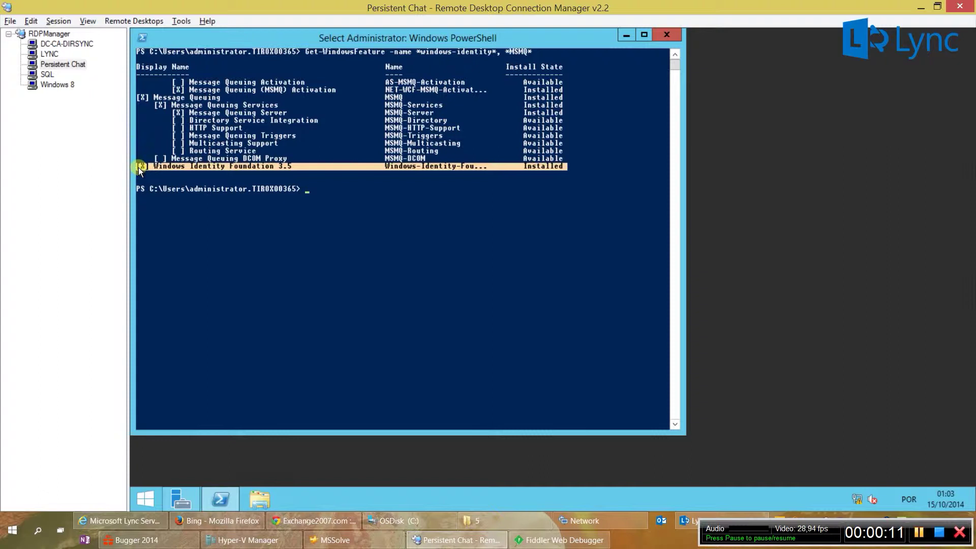
click(175, 112)
drag(175, 112, 566, 113)
click(574, 115)
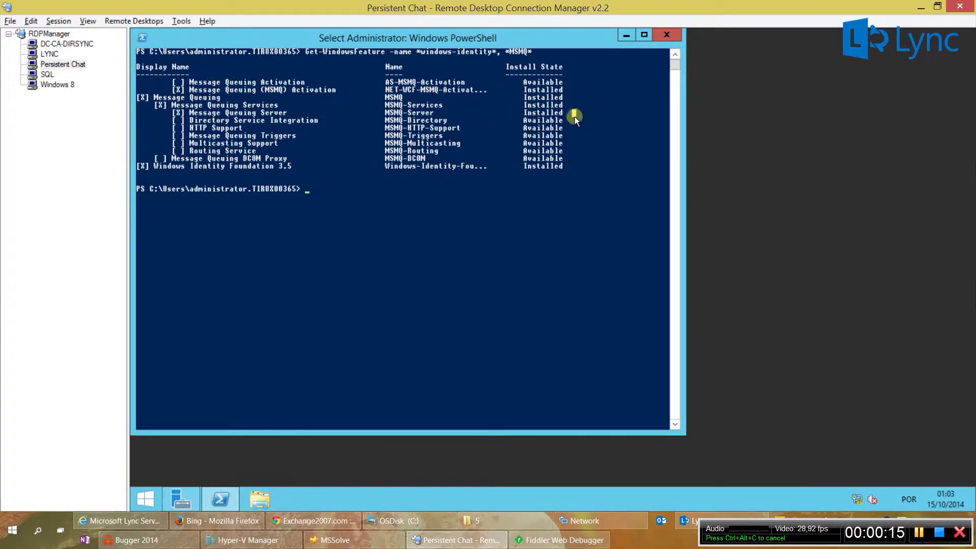
Step: Put PowerShell away and launch Lync Server Topology Builder on the LYNC server
click(626, 36)
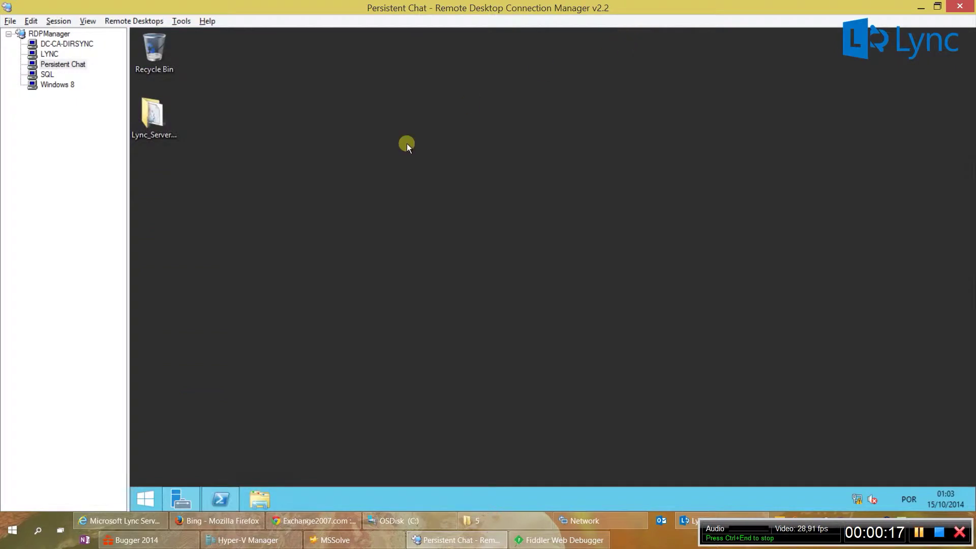
click(49, 53)
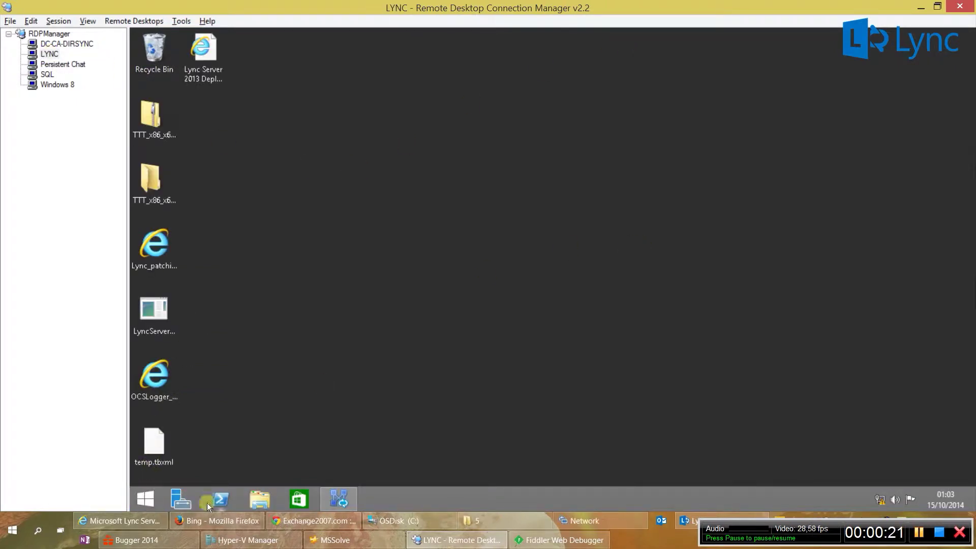
click(144, 498)
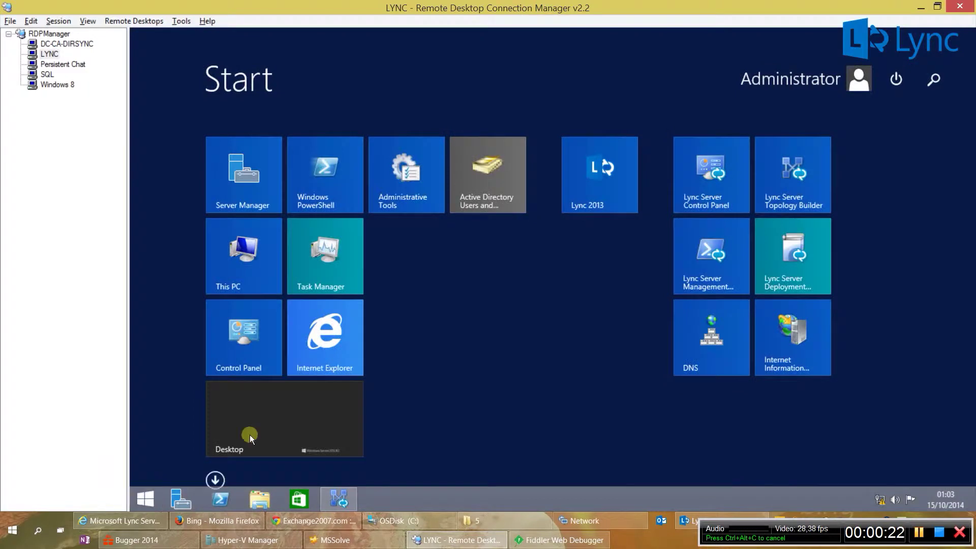
click(777, 196)
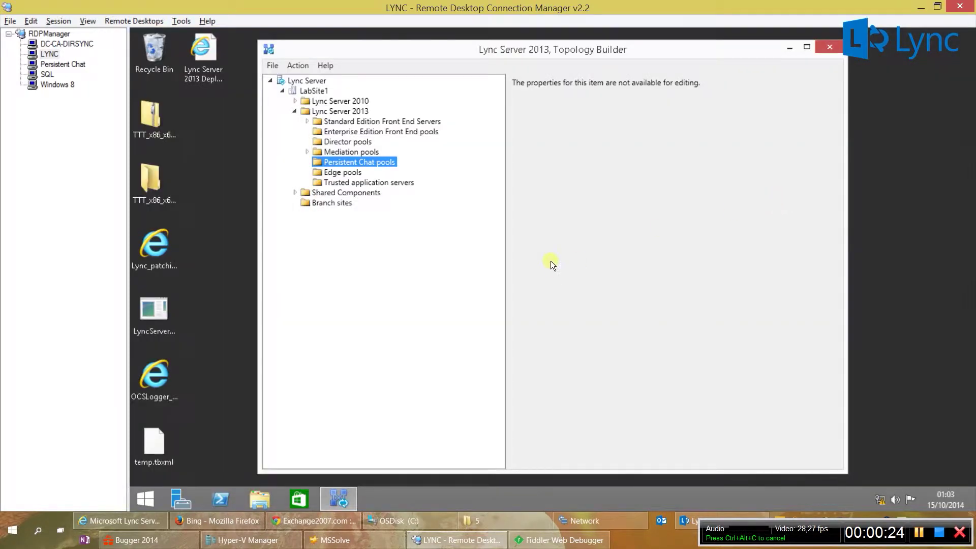
Step: Start a new Persistent Chat pool with FQDN tiroxoo365pchat.tiroxoo365.local
right_click(377, 160)
click(386, 166)
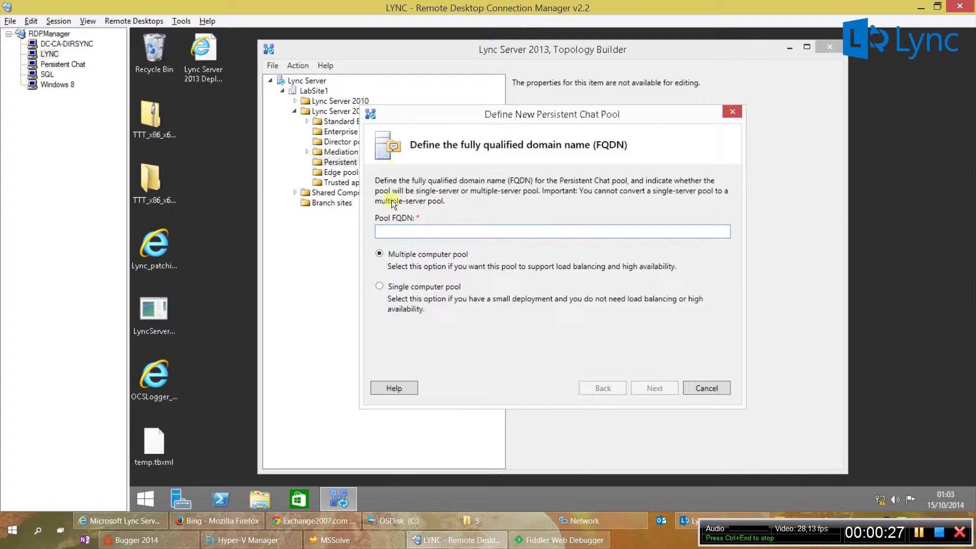
text(tiroxoo)
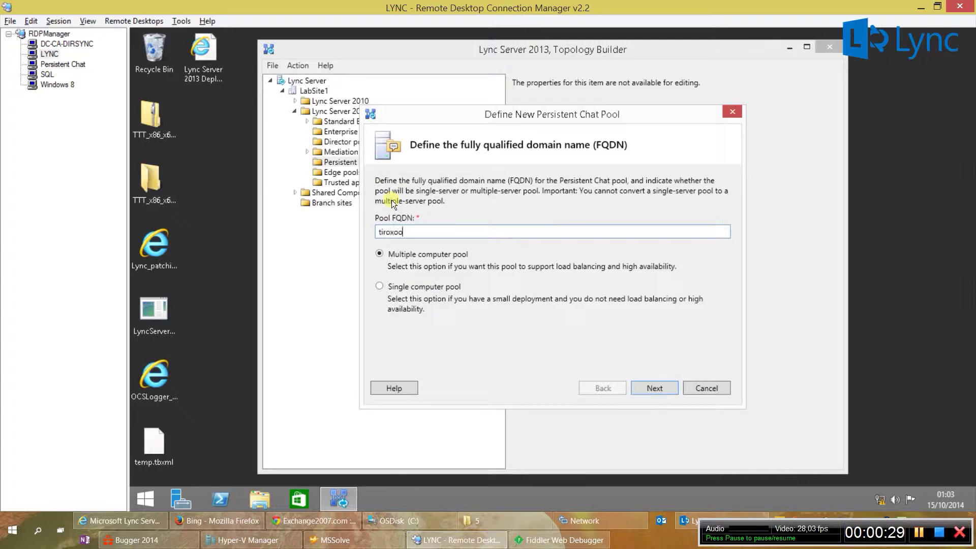
text(365)
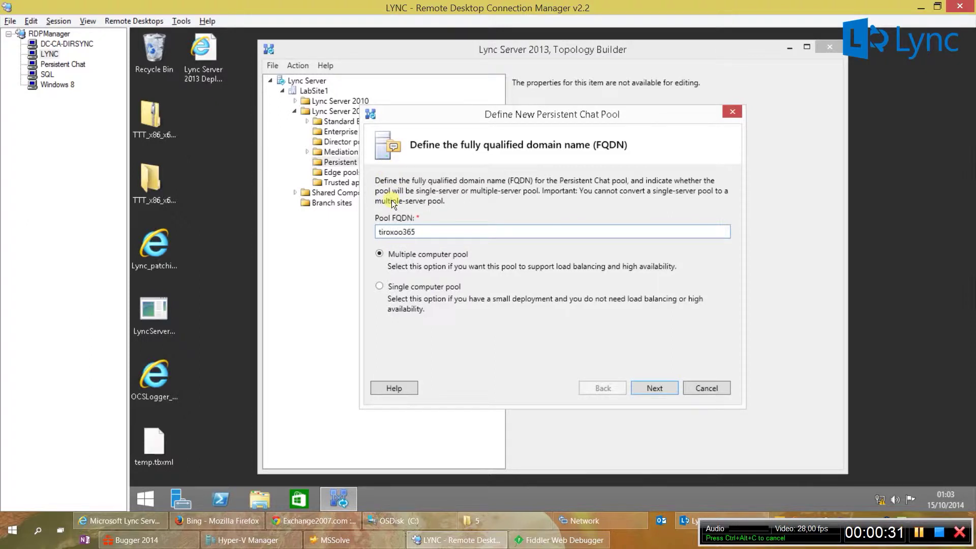
text(pchat.tiroxoo)
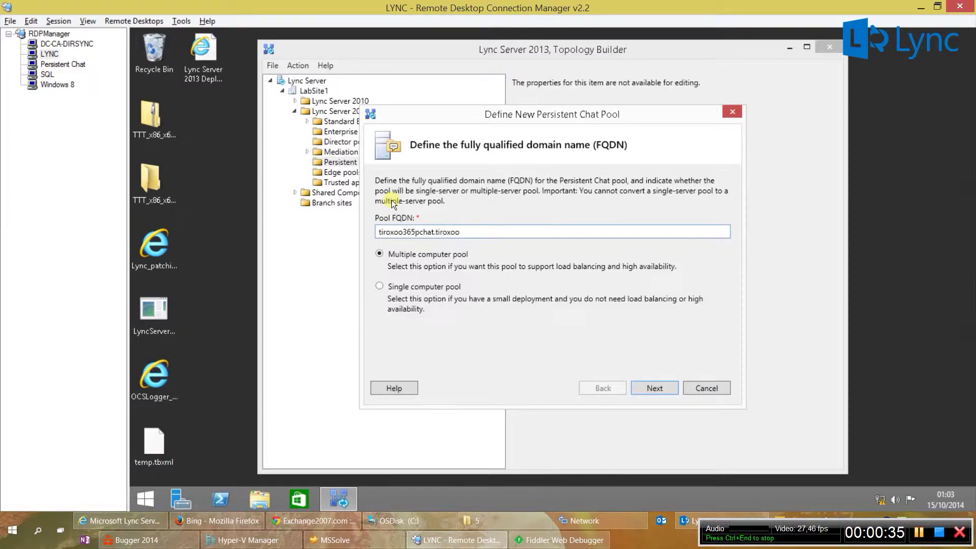
text(365.local)
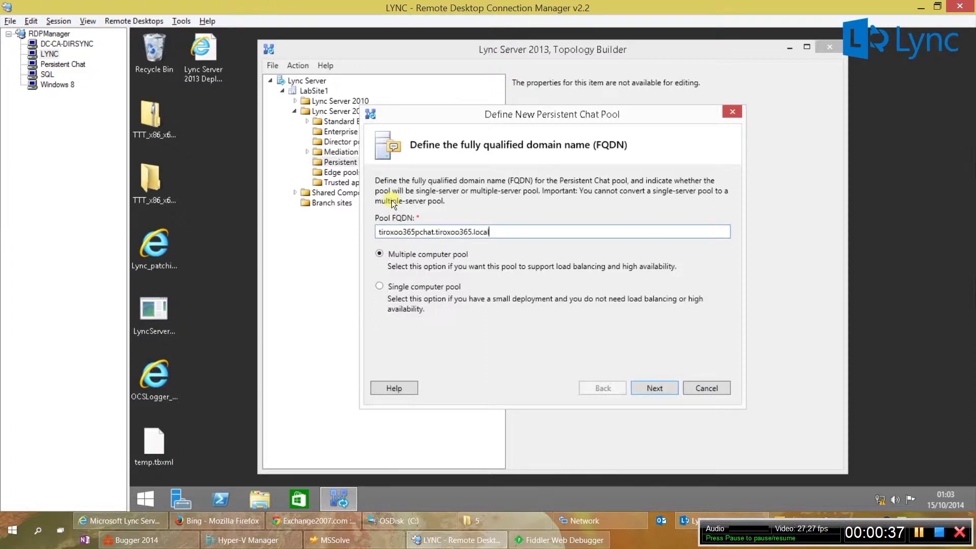
Step: Make it a single-server pool named 'Lync Persistent Chat Pool' with compliance enabled
click(380, 285)
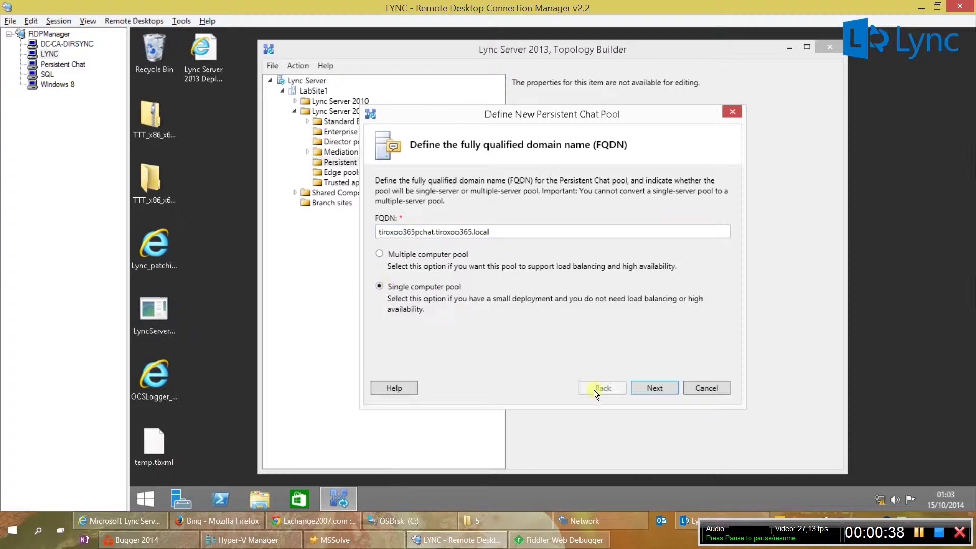
click(667, 390)
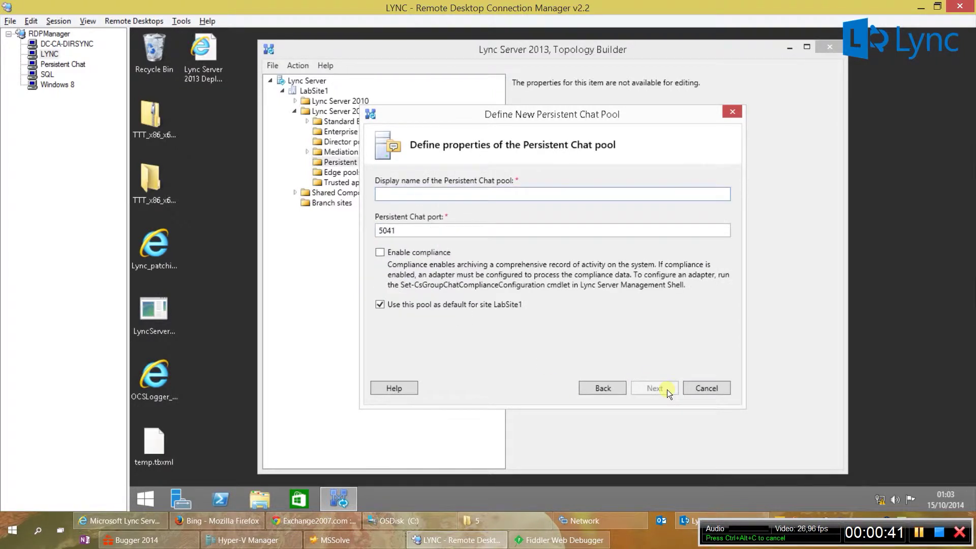
text(Lync)
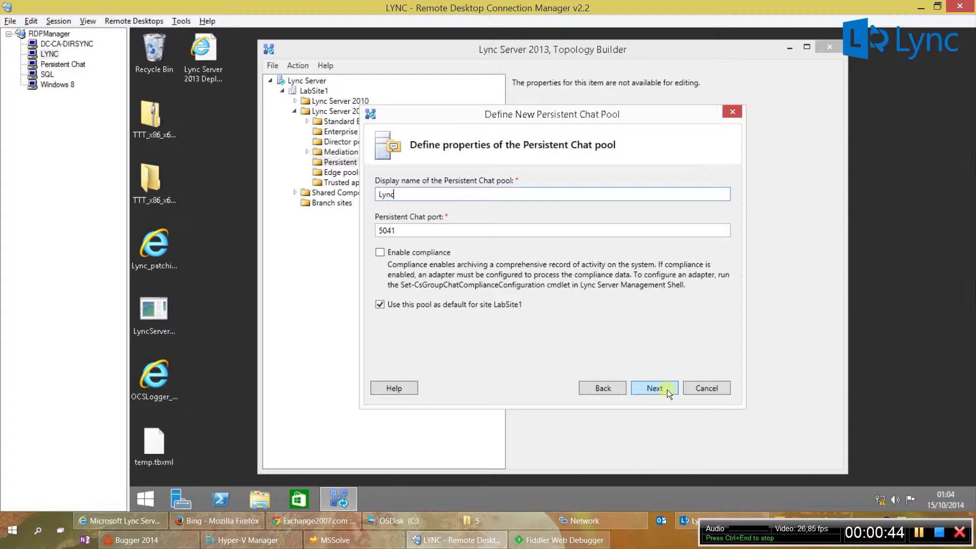
text( Persistent Ch)
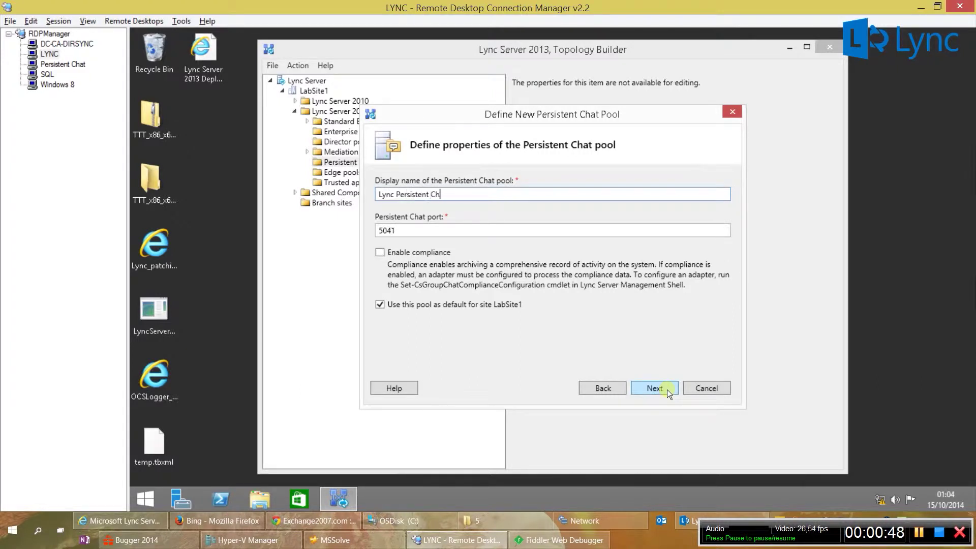
text(at Pool)
key(Tab)
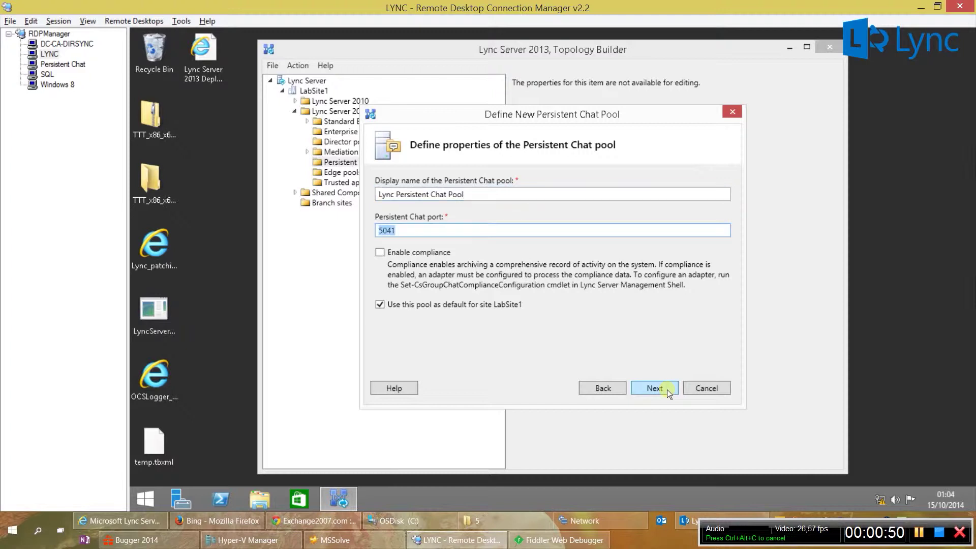
click(415, 249)
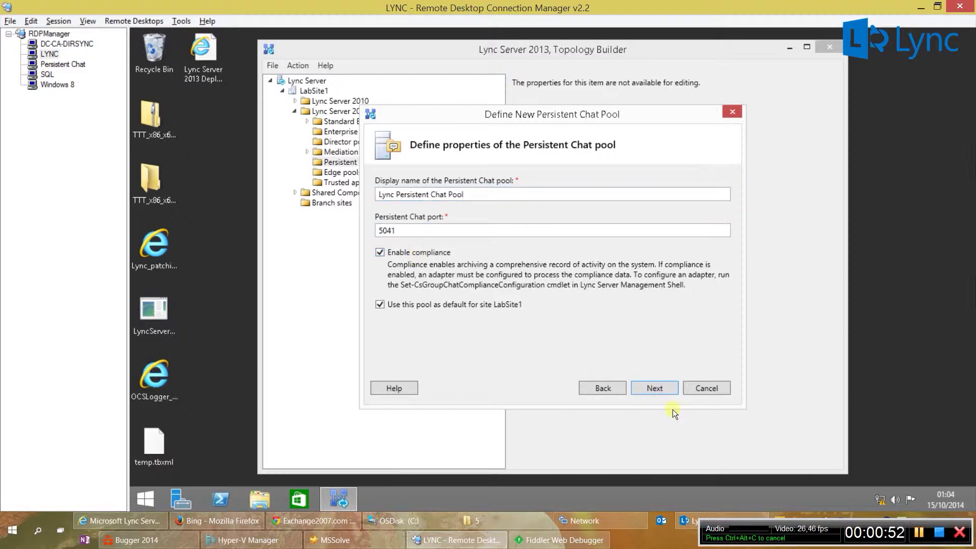
Step: Choose tiroxoo365sql\Default as both the SQL Server store and compliance store
click(660, 392)
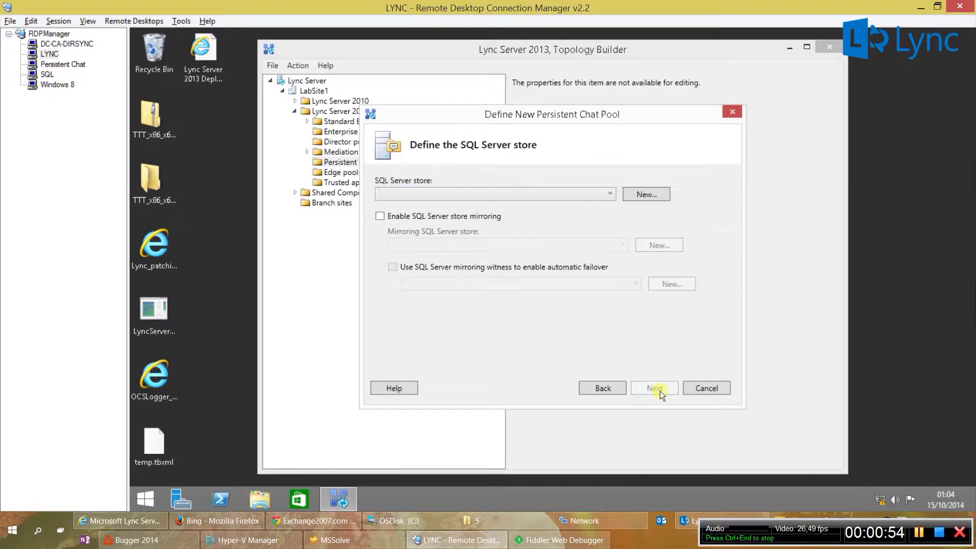
click(610, 194)
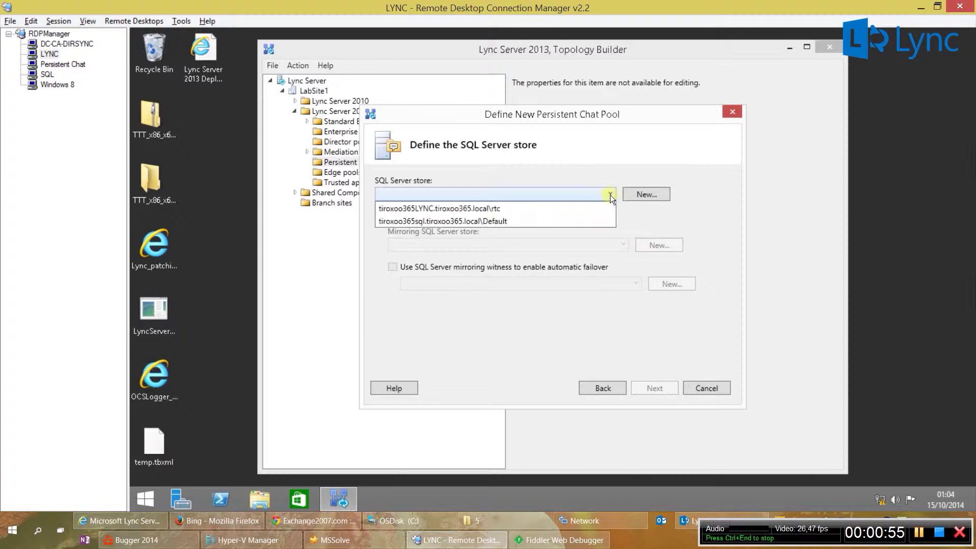
click(585, 217)
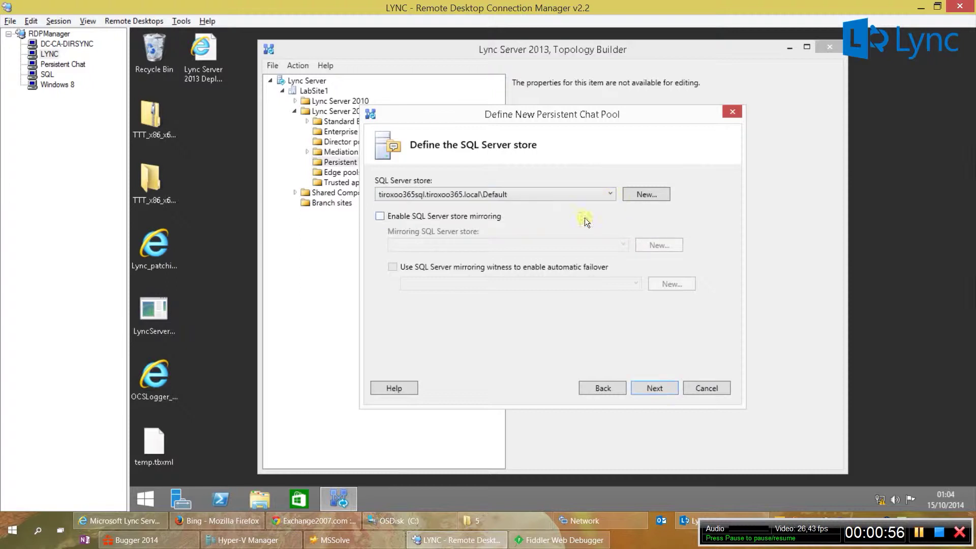
click(646, 389)
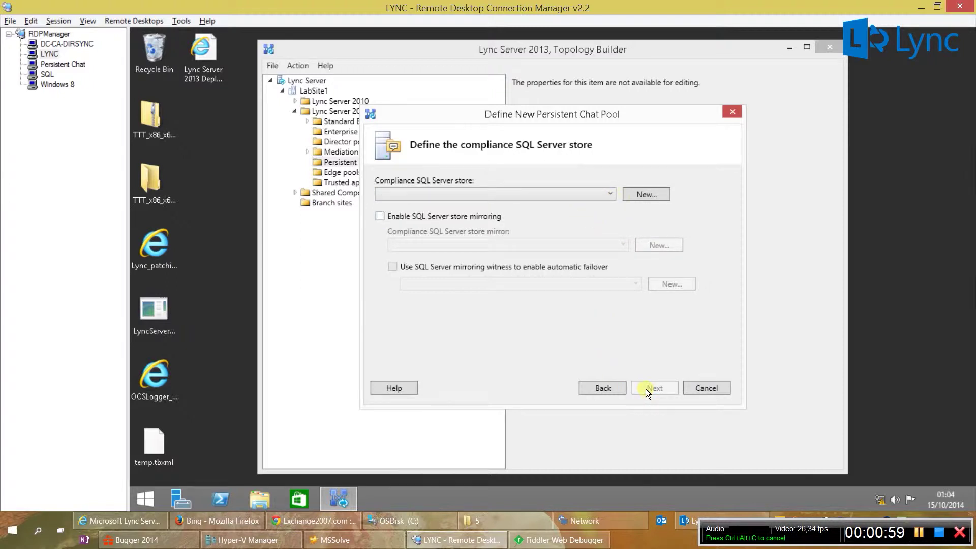
click(563, 193)
click(553, 219)
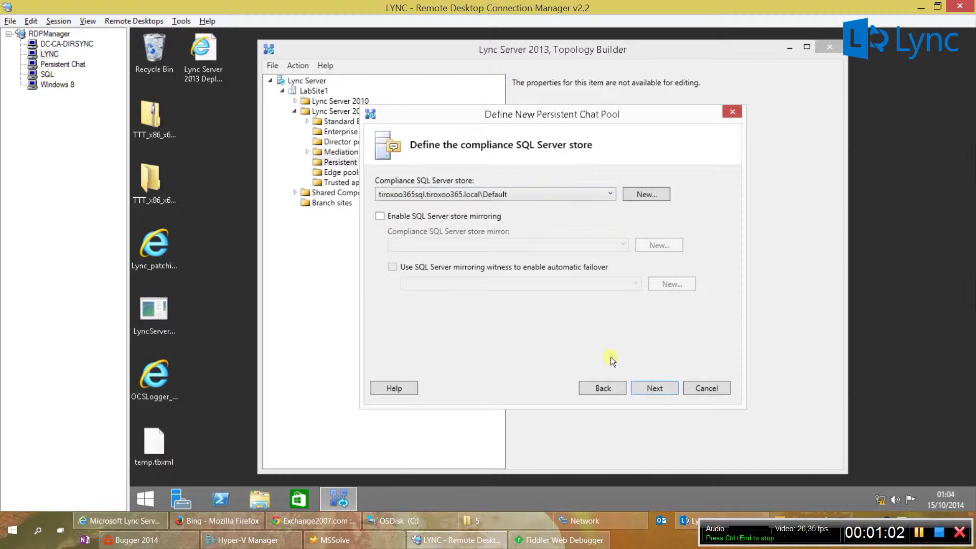
Step: Select the LyncShare file store and finish creating the pool
click(639, 387)
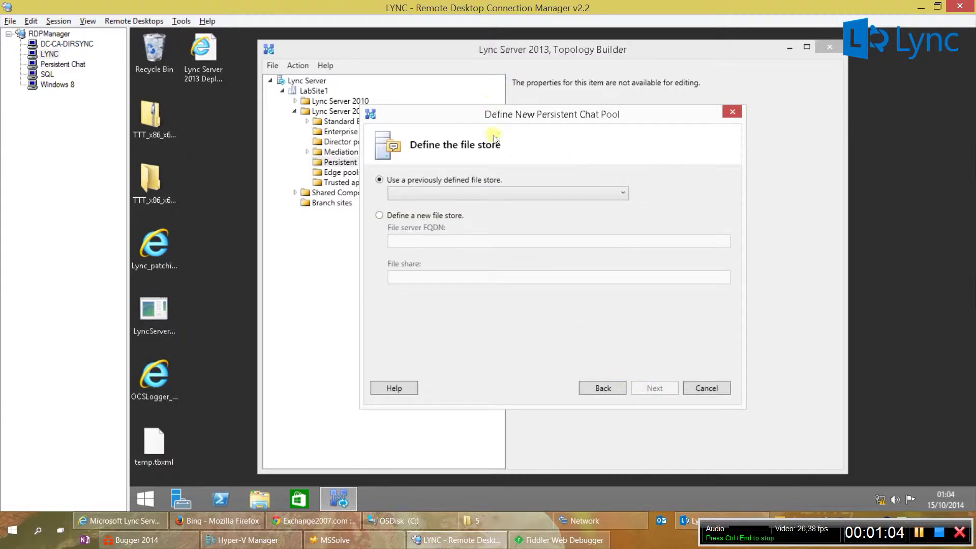
click(501, 194)
click(499, 206)
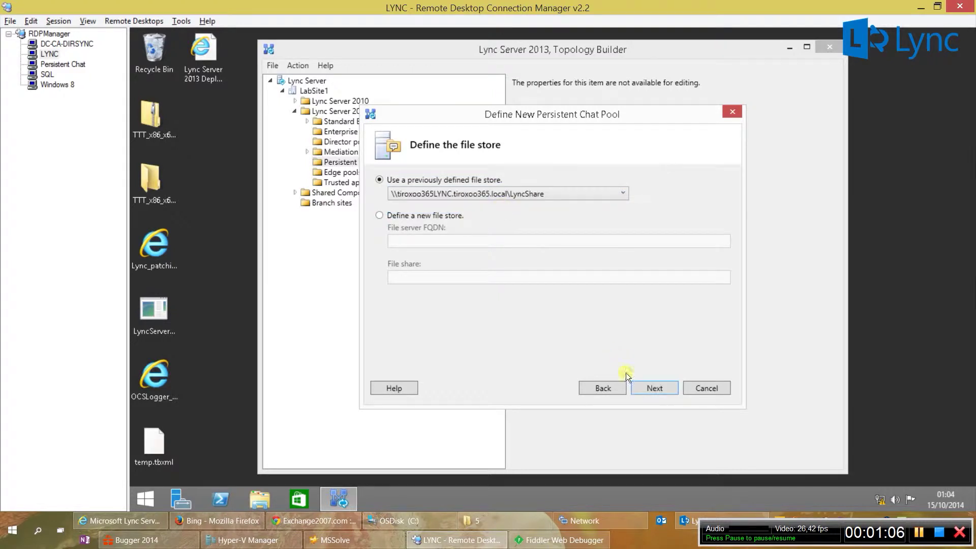
click(639, 386)
click(641, 388)
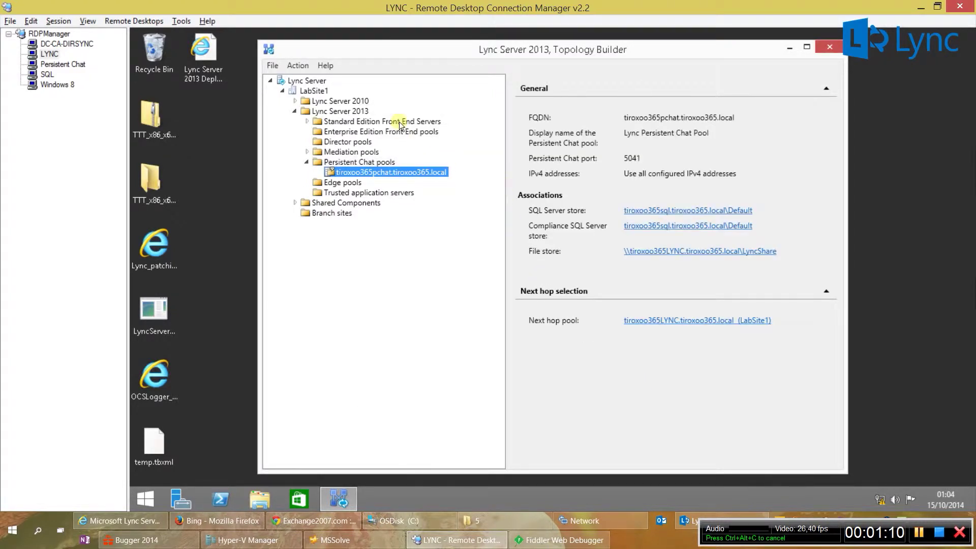
Step: Publish the topology with database creation and check the database step succeeded
click(298, 66)
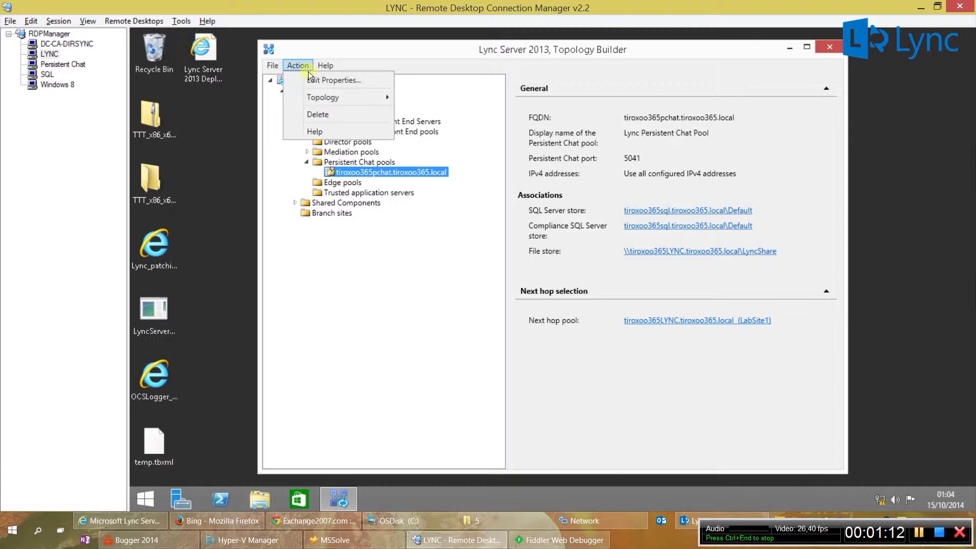
mouse_move(315, 94)
click(410, 154)
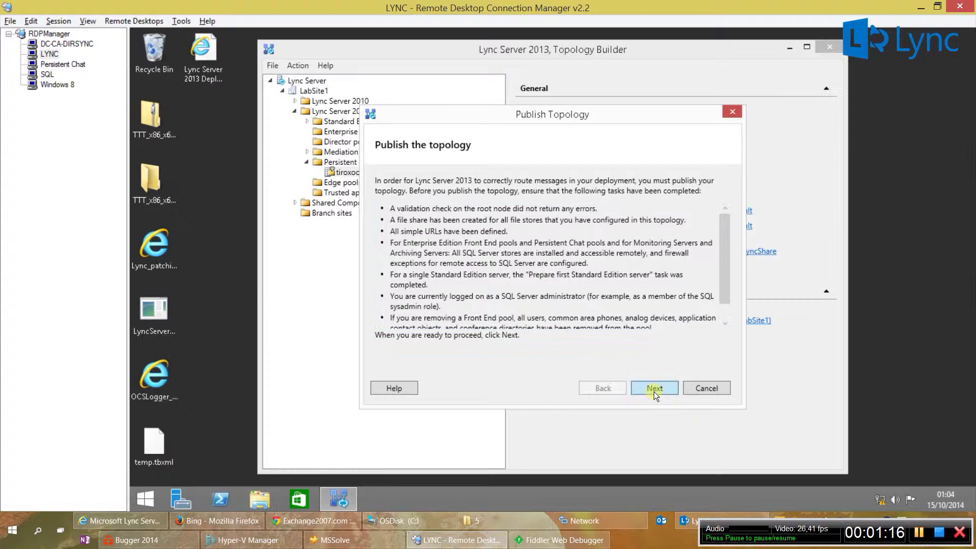
click(654, 389)
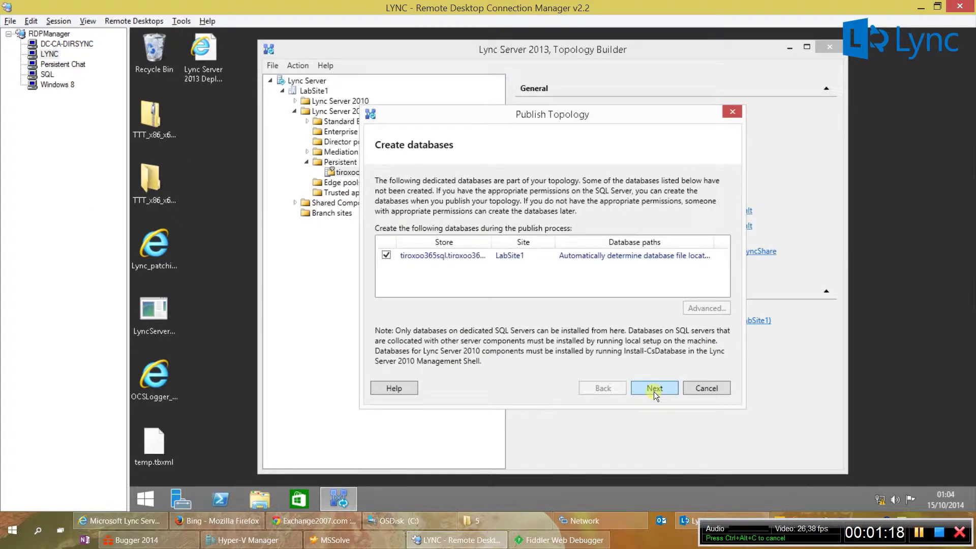
click(654, 389)
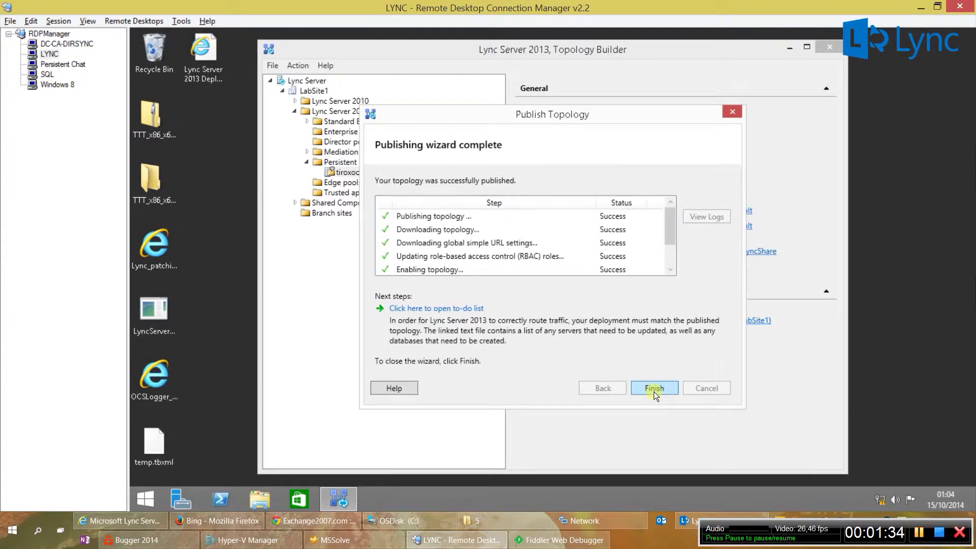
drag(664, 237, 667, 265)
click(563, 259)
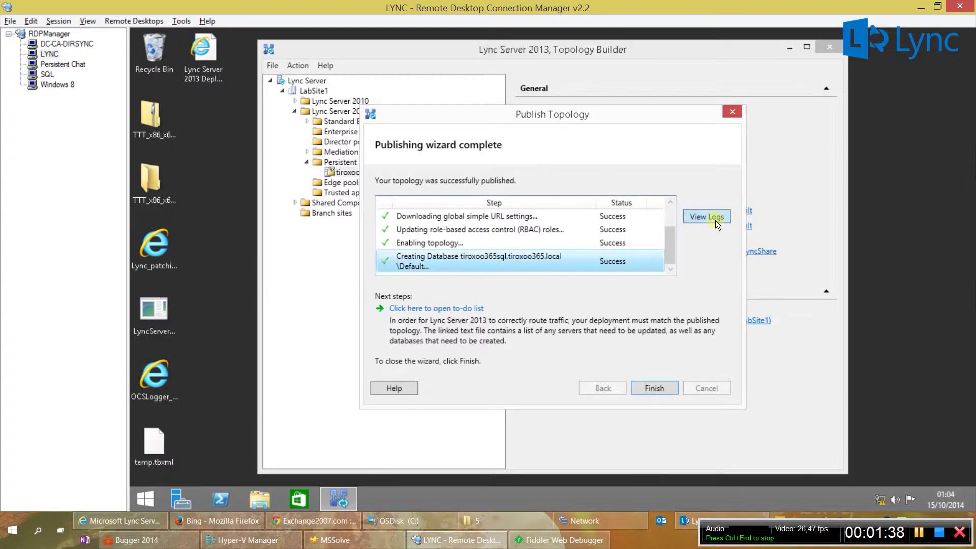
Step: Review the fully expanded deployment log, then close it and the publishing wizard
click(713, 221)
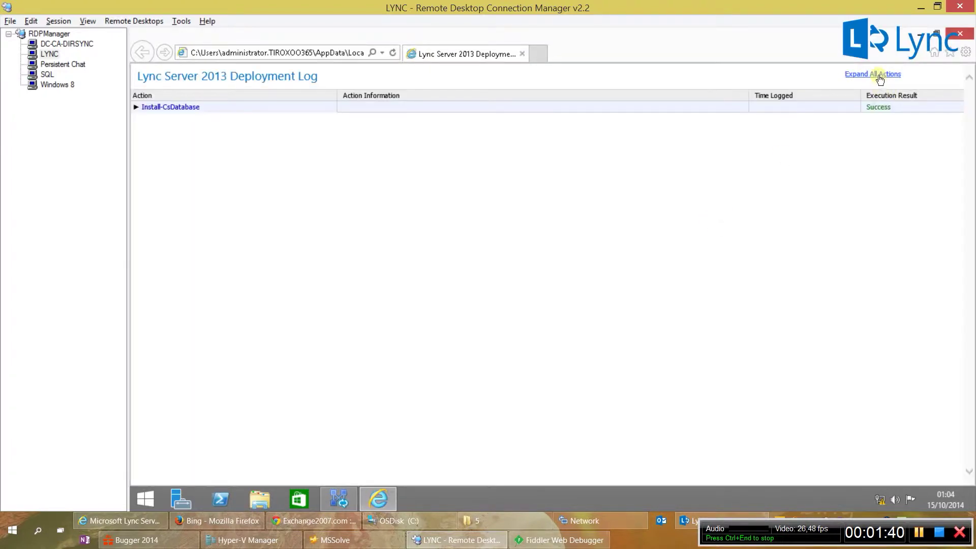
click(879, 74)
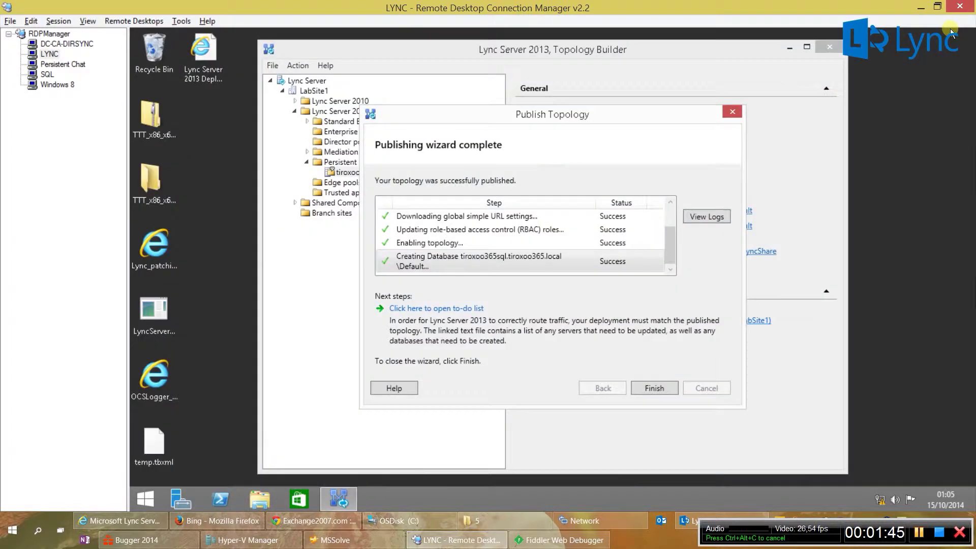
click(960, 33)
click(661, 389)
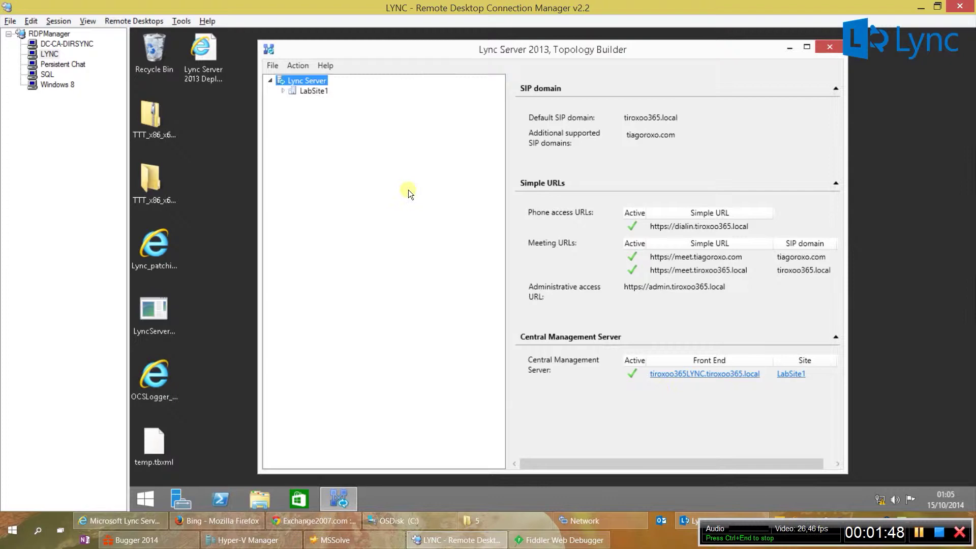
Step: Expand LabSite1 > Lync Server 2013 > Persistent Chat pools and select tiroxoo365pchat.tiroxoo365.local
click(284, 90)
click(295, 111)
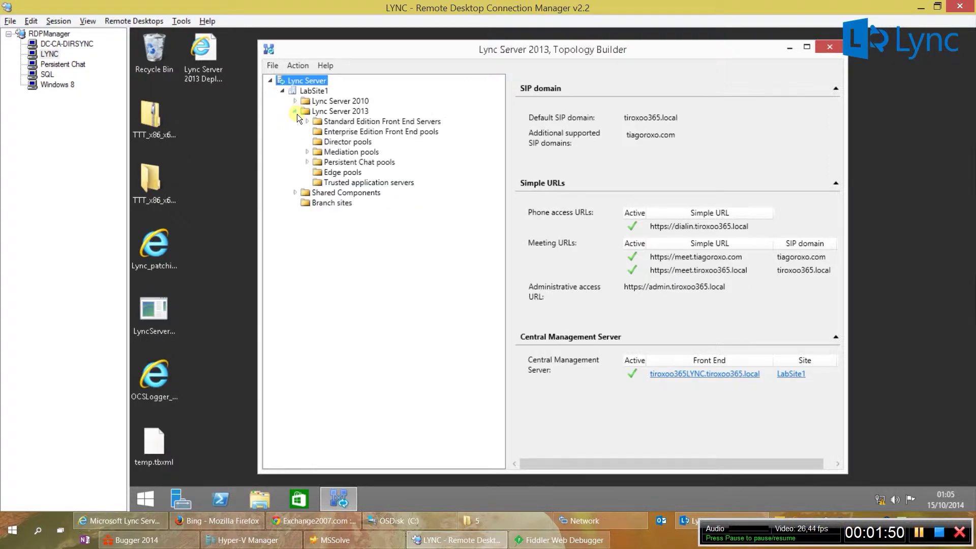
click(322, 163)
click(306, 162)
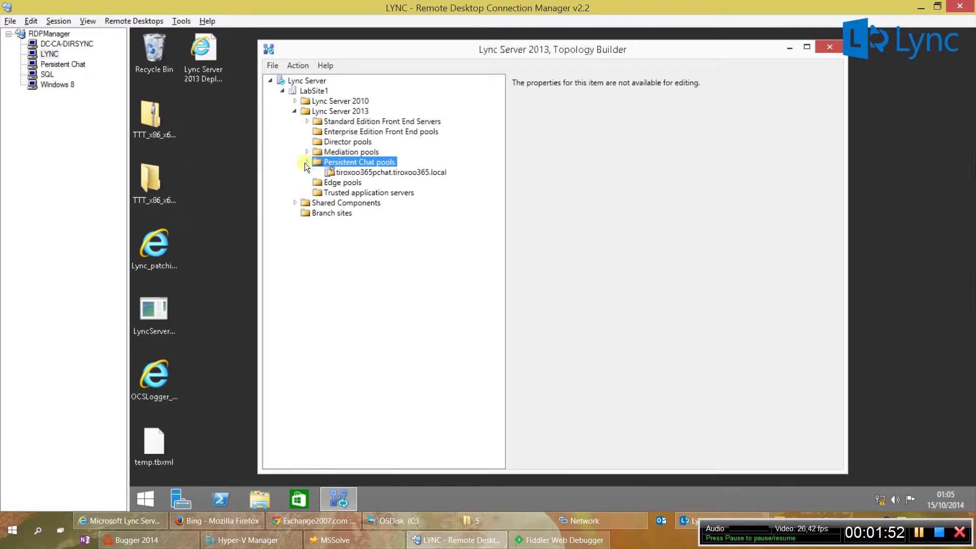
click(328, 172)
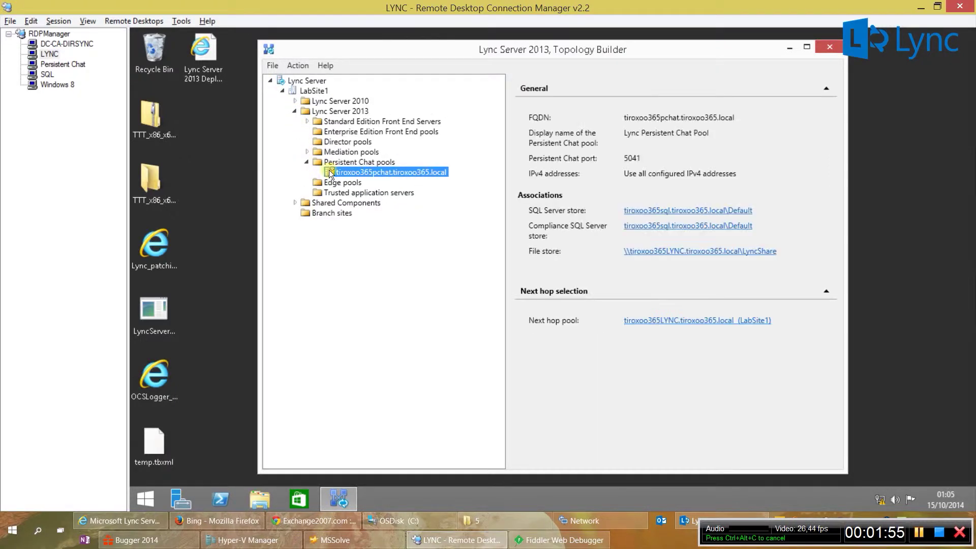
Step: Refresh the SQL server's database list and confirm the new mgc database
click(46, 76)
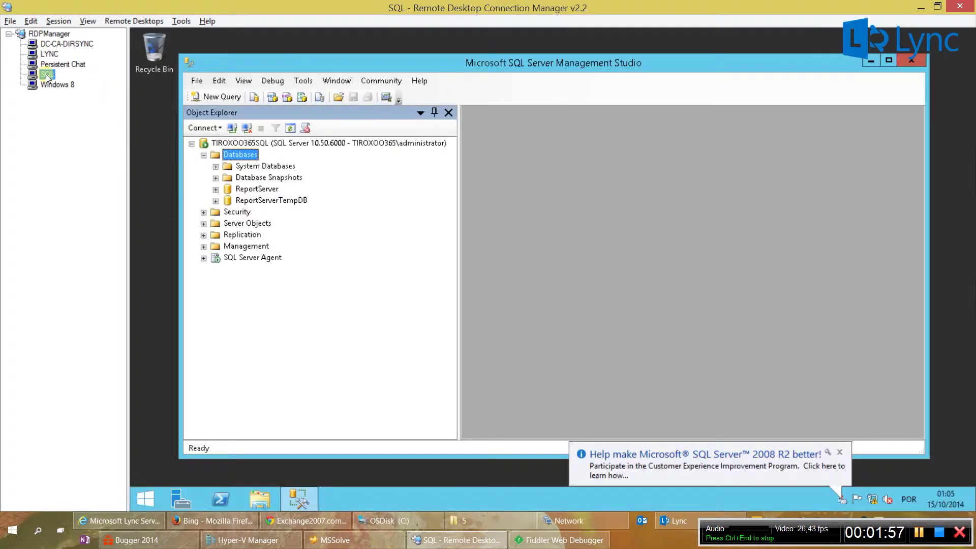
click(287, 129)
click(241, 192)
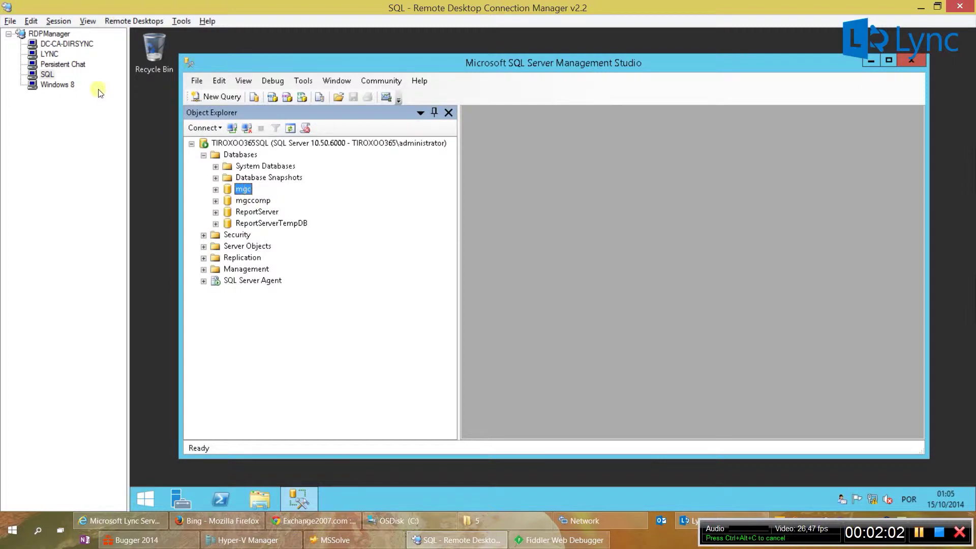
Step: On the Windows 8 client, dismiss the sign-in error and sign in to Lync
click(64, 85)
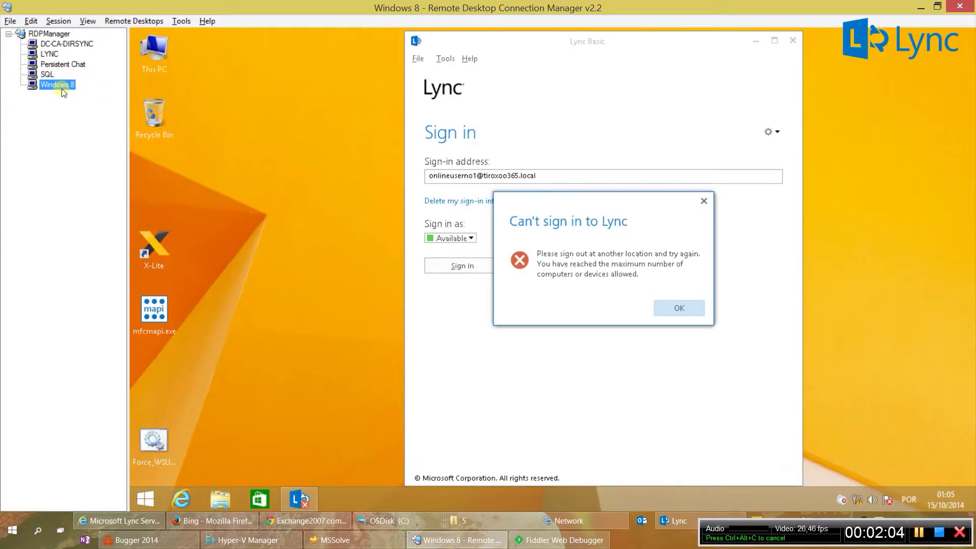
click(678, 307)
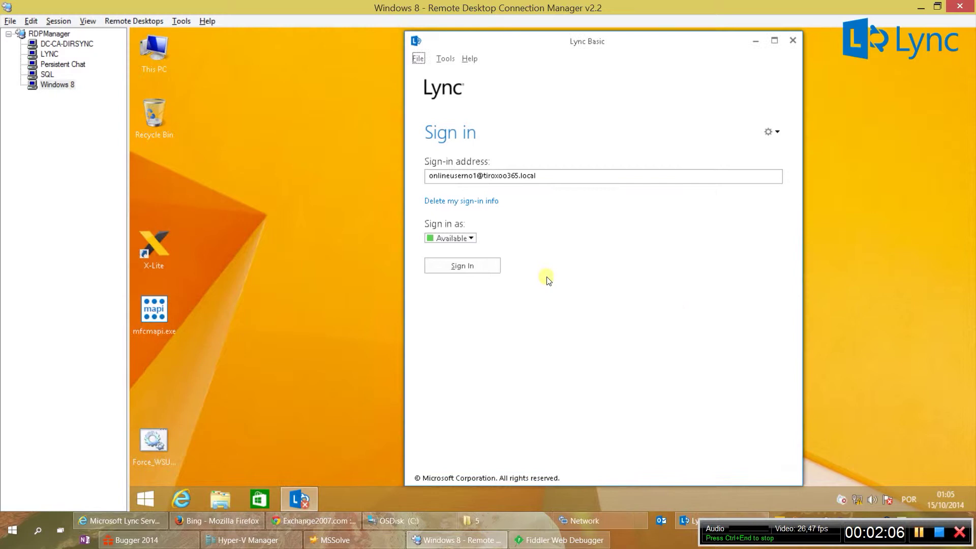
click(475, 263)
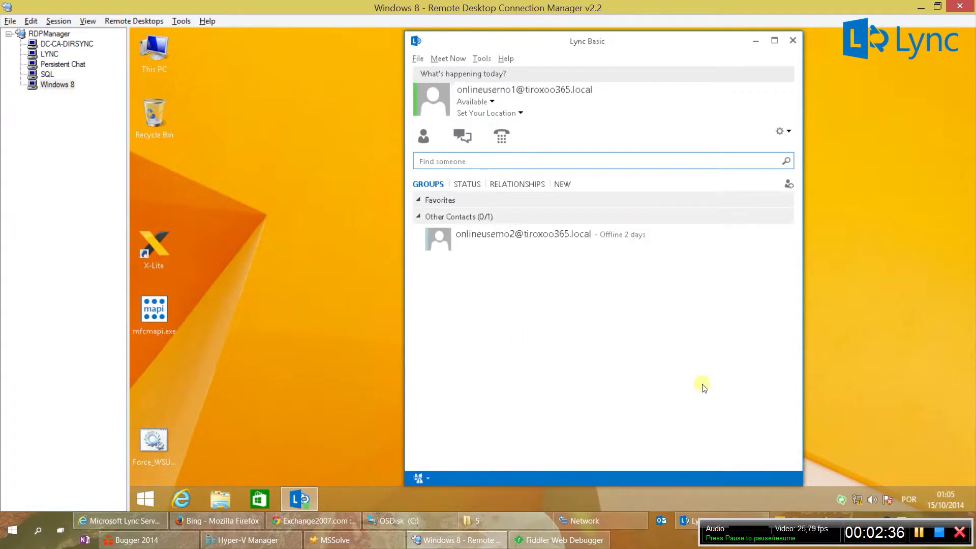
click(919, 532)
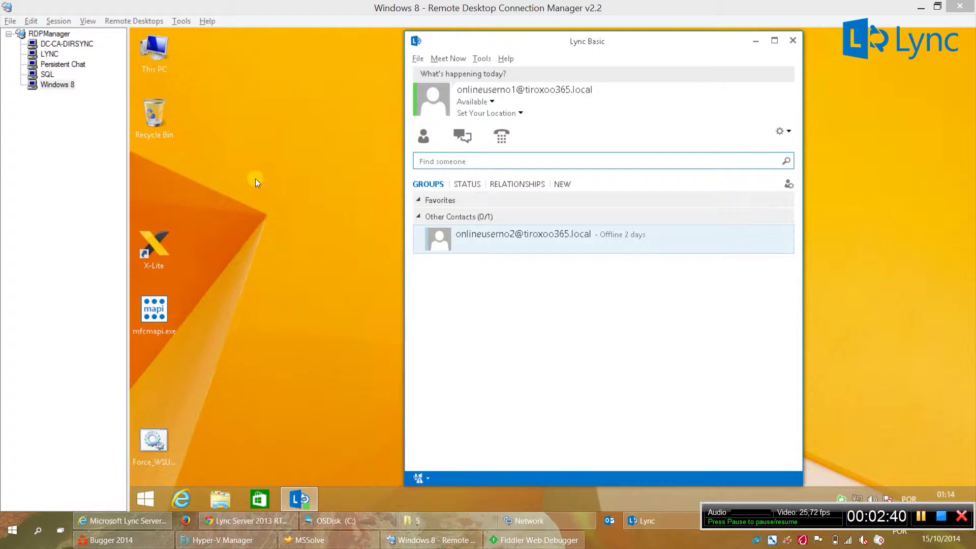
Step: On the Persistent Chat server, launch Setup from Lync_Server_2013\Setup\amd64
click(71, 64)
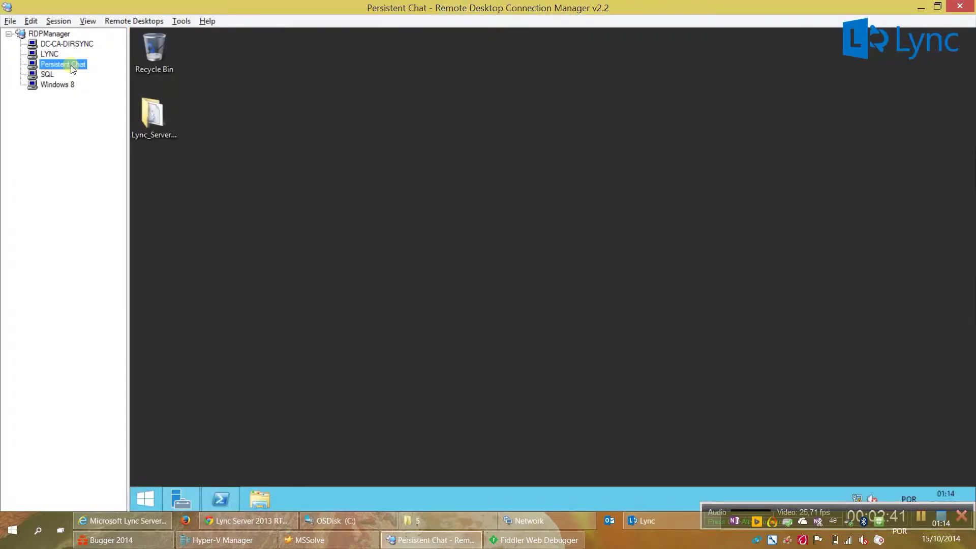
double_click(152, 113)
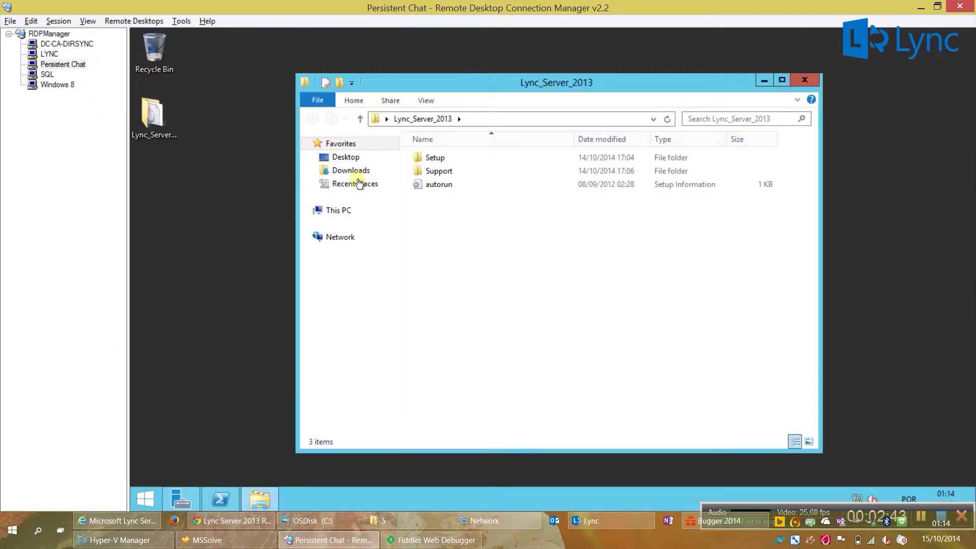
double_click(441, 159)
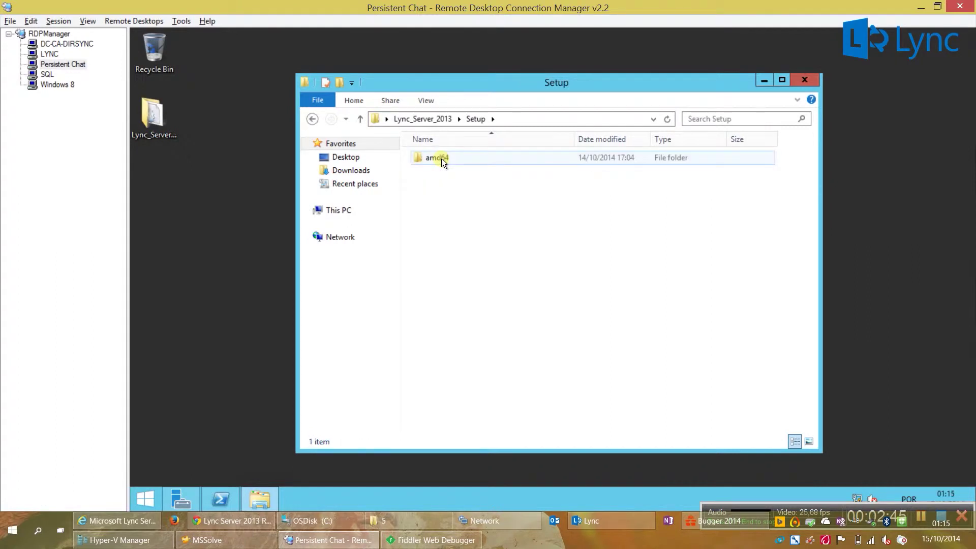
double_click(441, 159)
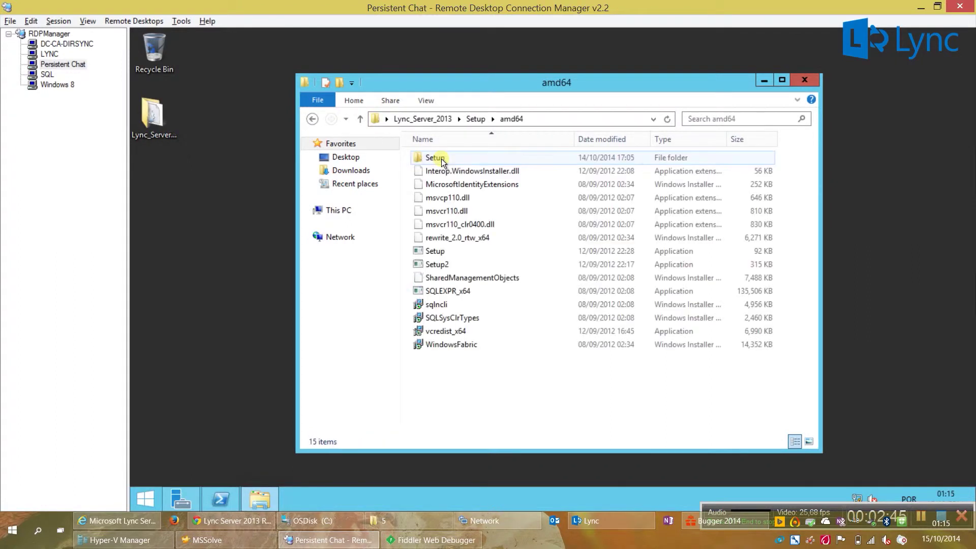
double_click(437, 251)
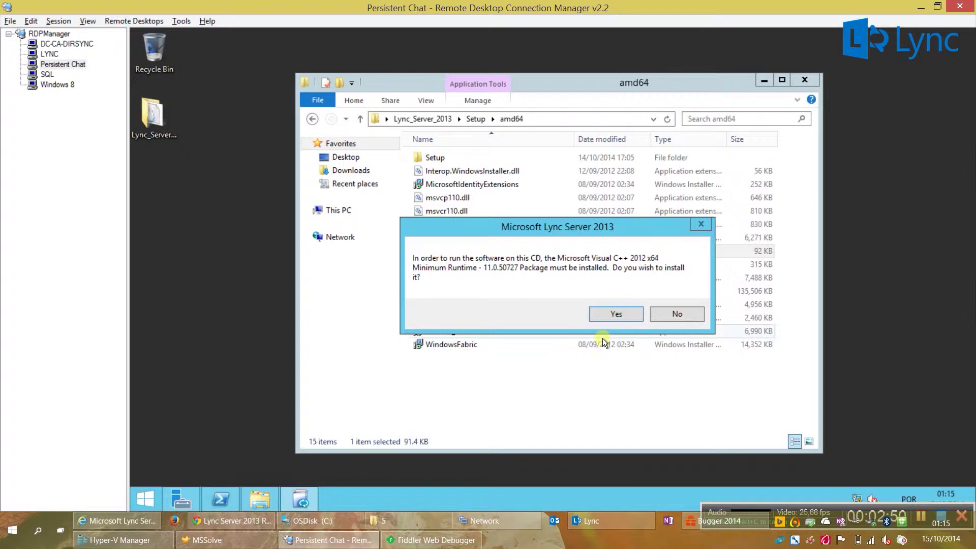
Step: Install the Visual C++ runtime, accept the license, and install core components to the default location
click(614, 314)
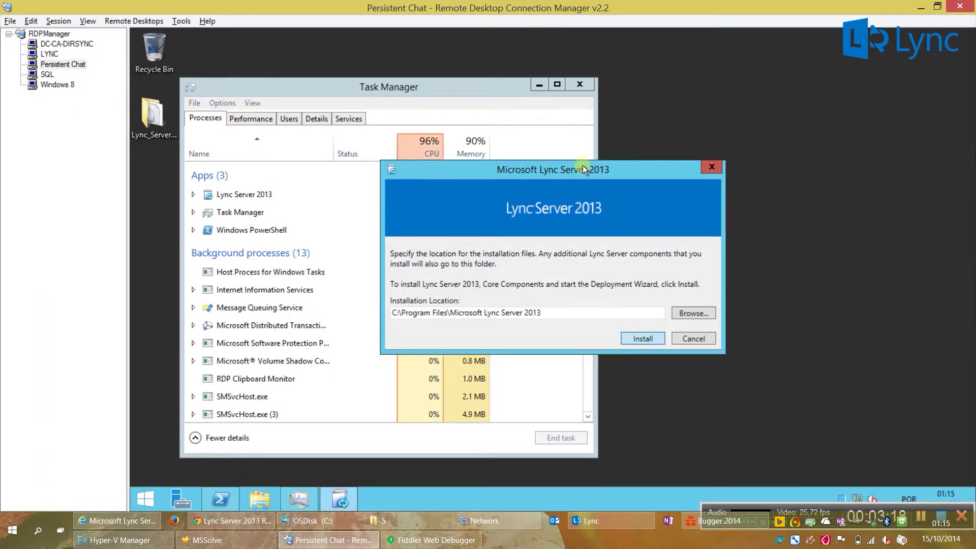
click(575, 81)
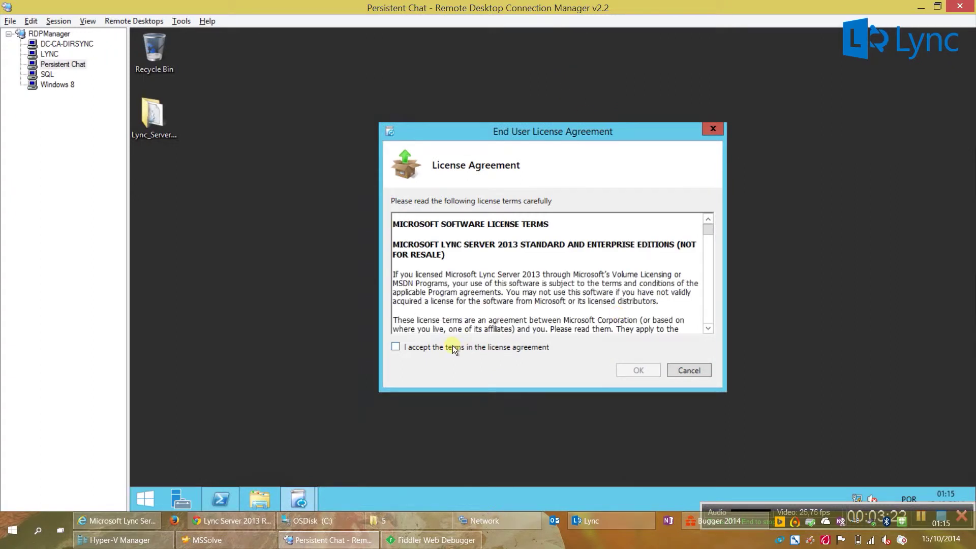
click(453, 348)
click(639, 370)
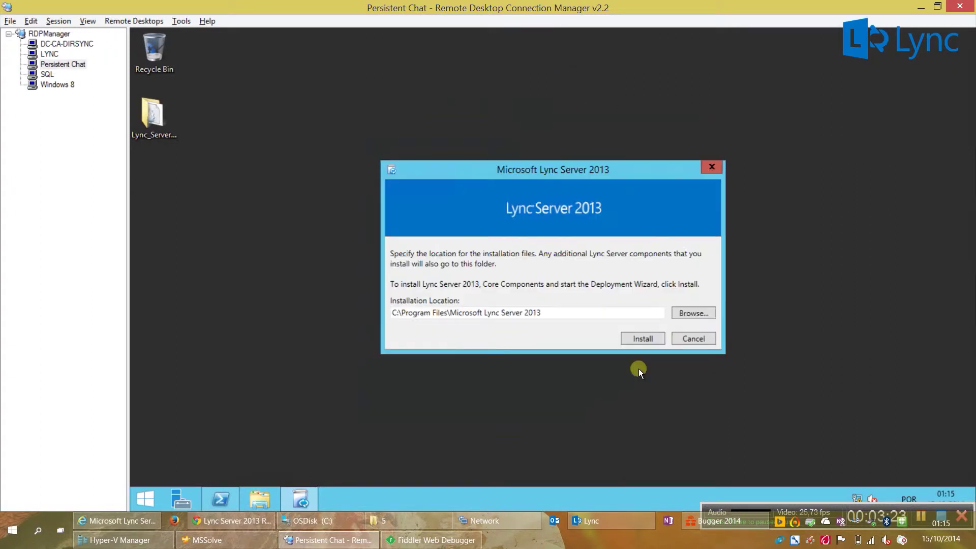
click(636, 342)
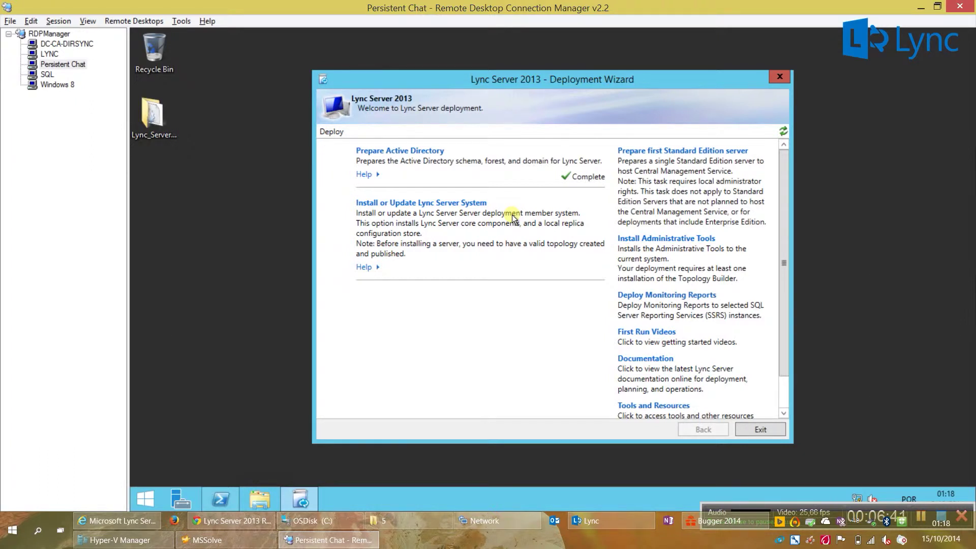
Step: Run Step 1 of Install or Update Lync Server System to install the local configuration store
click(483, 204)
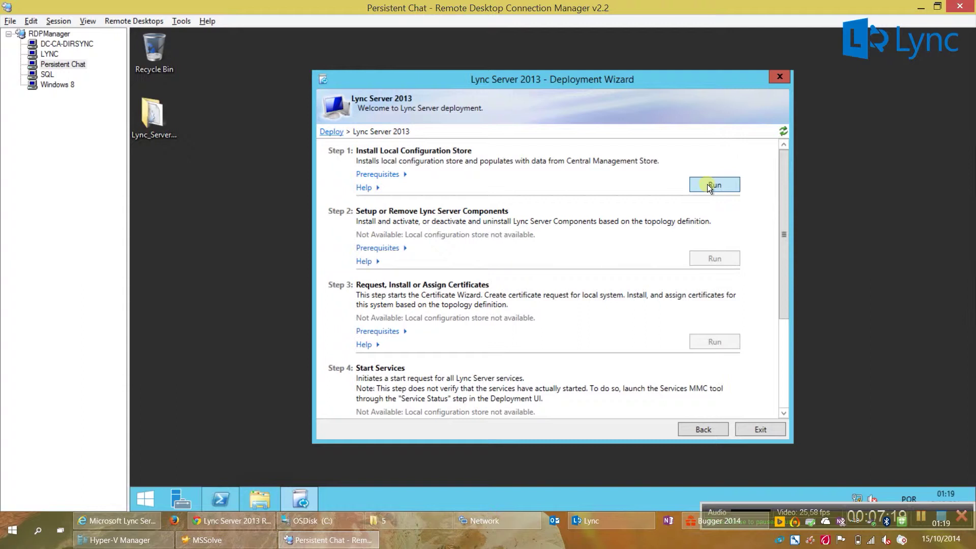
click(709, 186)
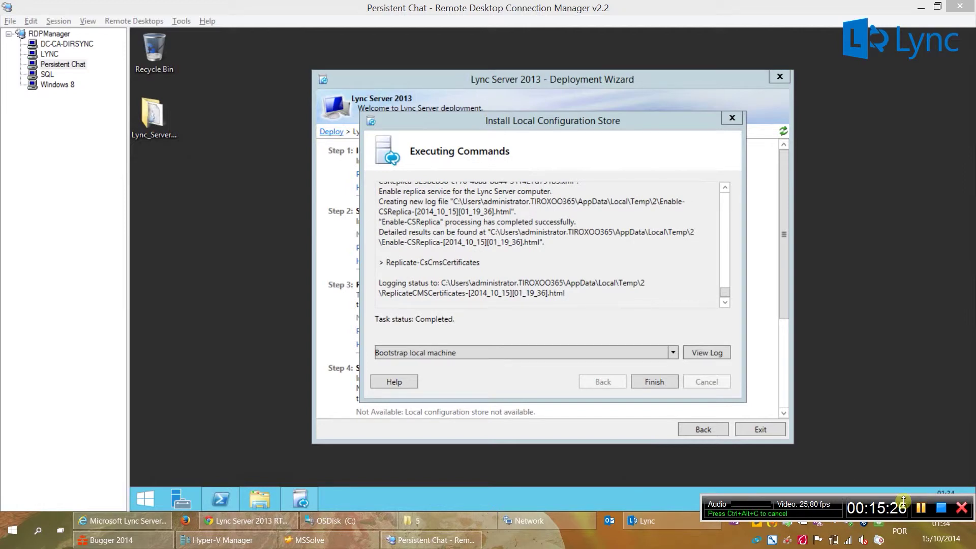
click(648, 383)
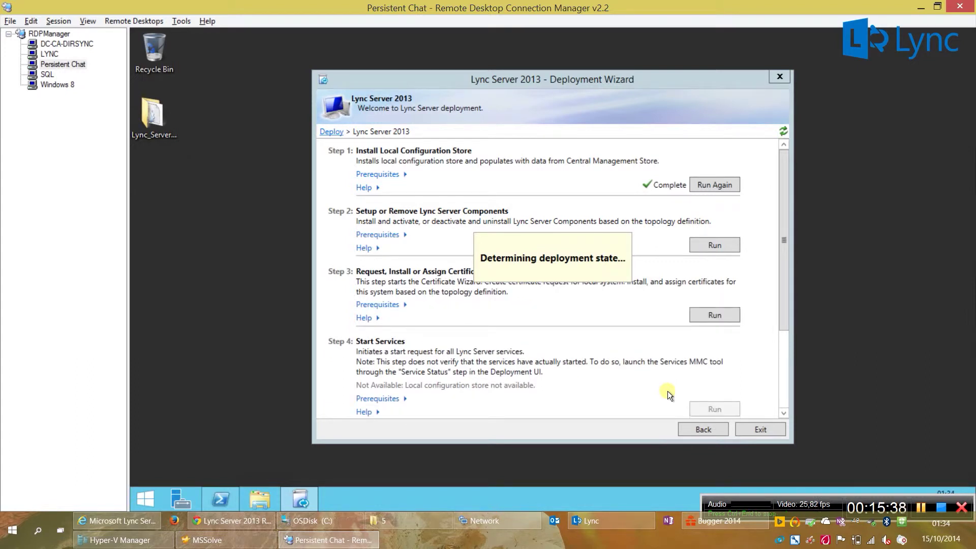
Step: Run Step 2 to set up the Lync Server components and close it when complete
click(720, 248)
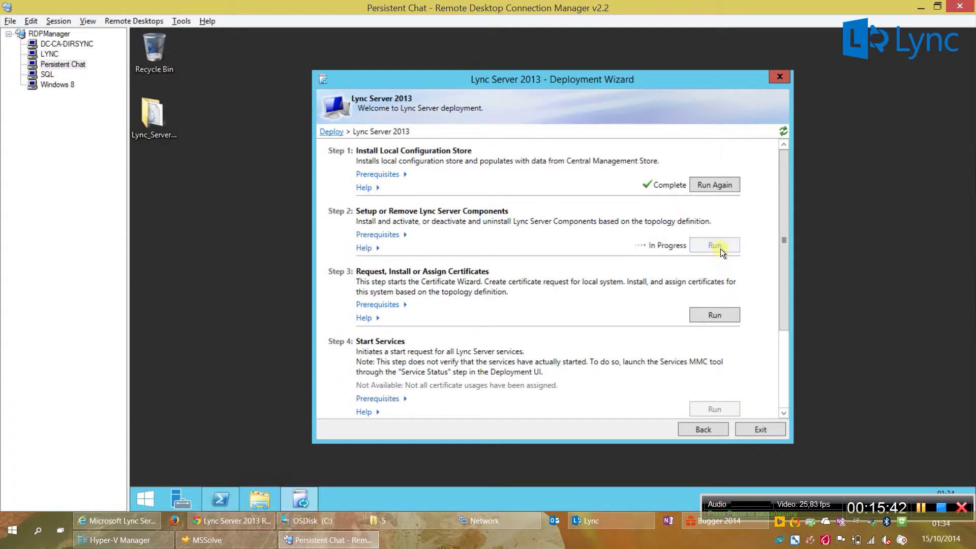
click(654, 381)
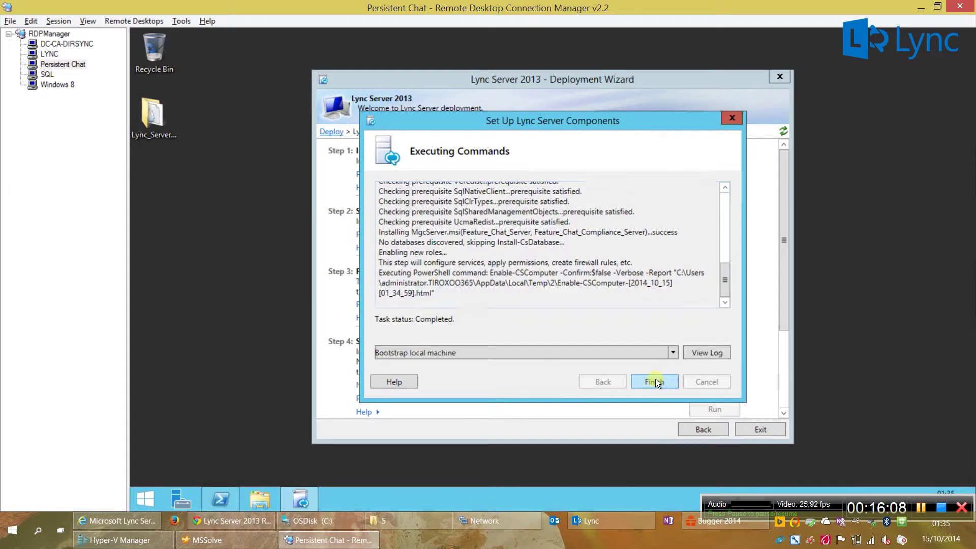
click(655, 382)
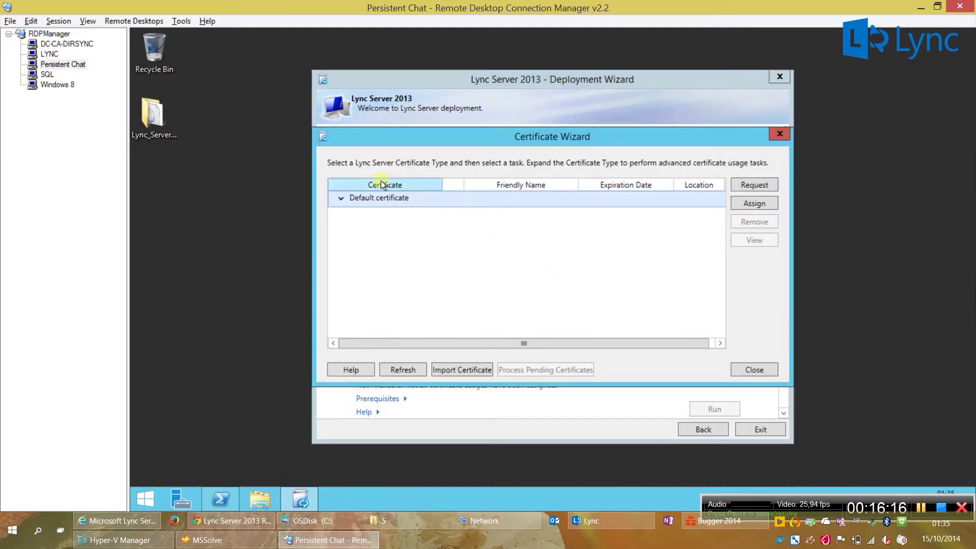
Step: Request a Default certificate online immediately from the other detected certification authority
click(341, 198)
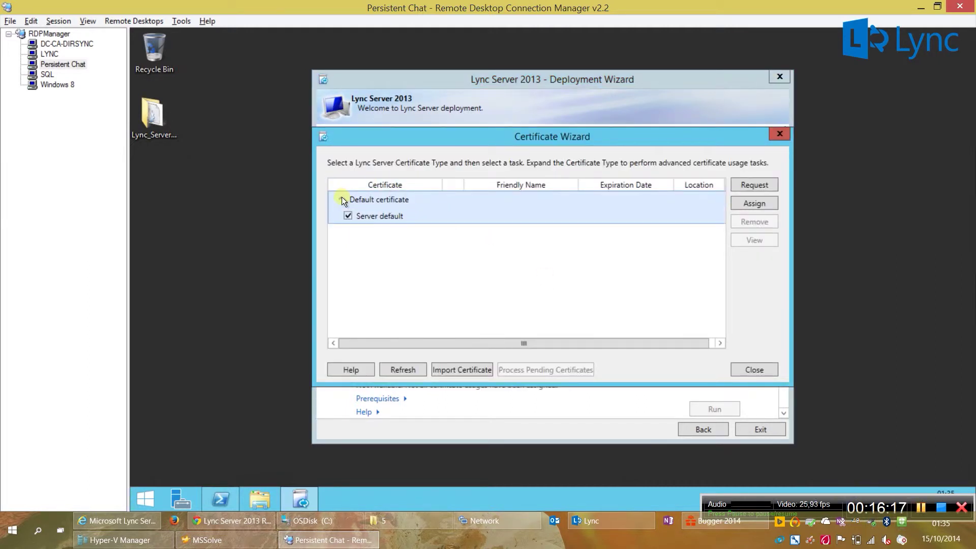
click(747, 185)
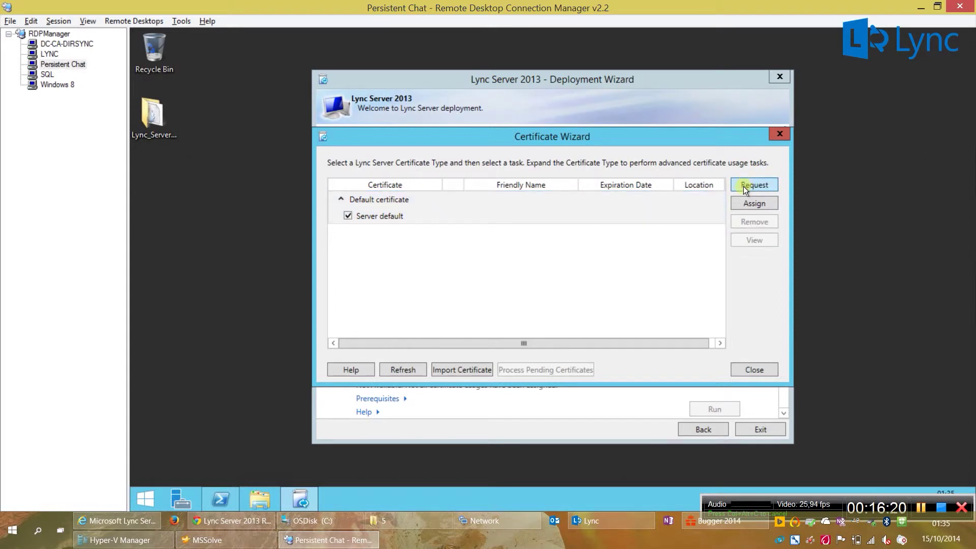
click(742, 188)
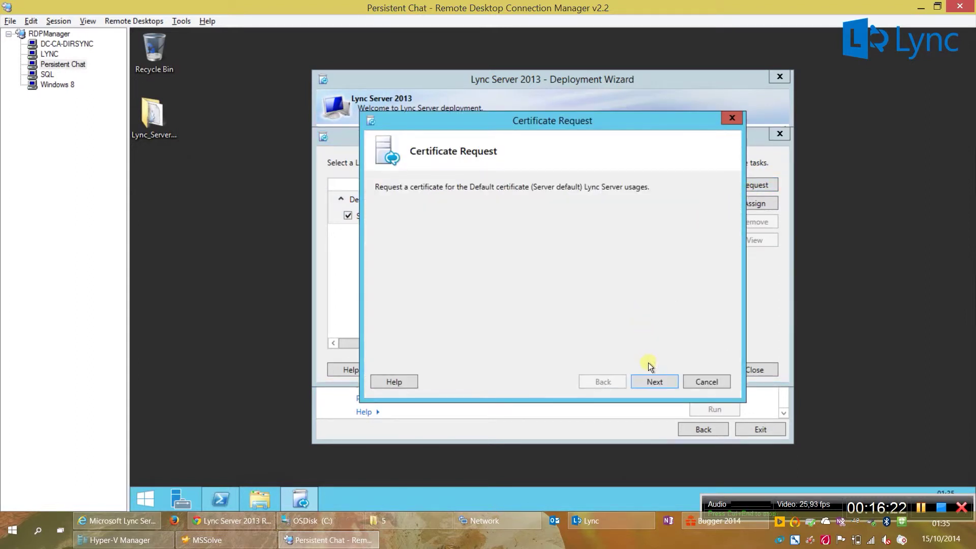
click(650, 380)
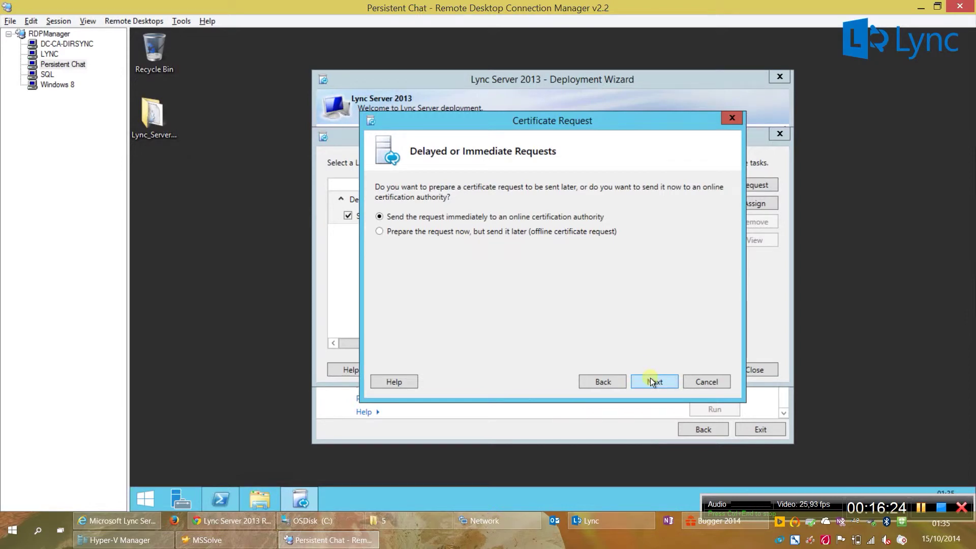
click(651, 377)
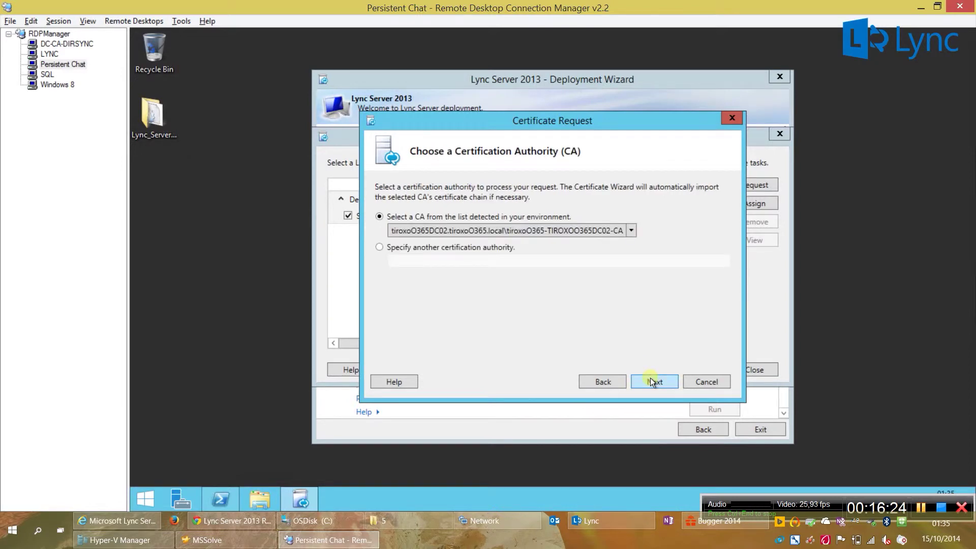
click(629, 229)
click(561, 258)
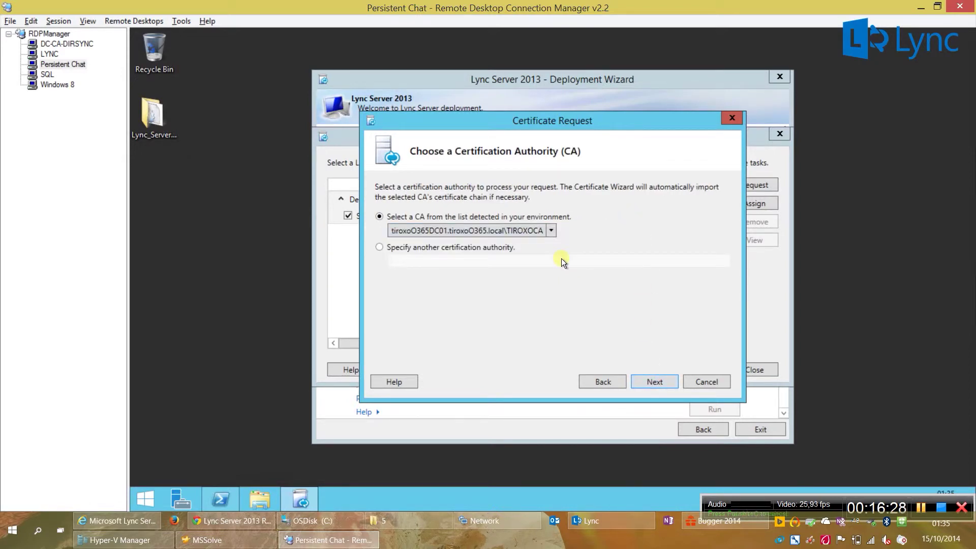
click(639, 379)
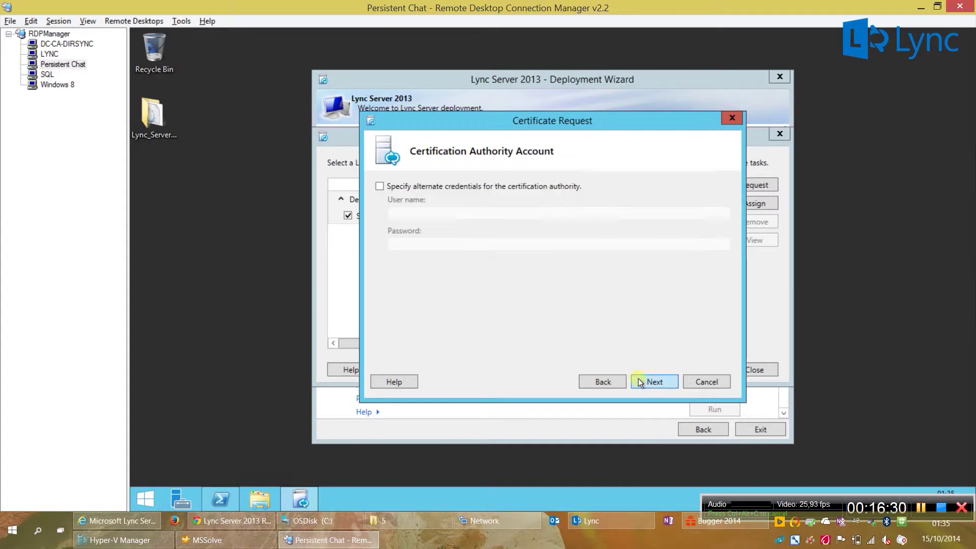
Step: Keep default credentials and template, and enter friendly name 'Persistent Chat Certificate'
click(641, 381)
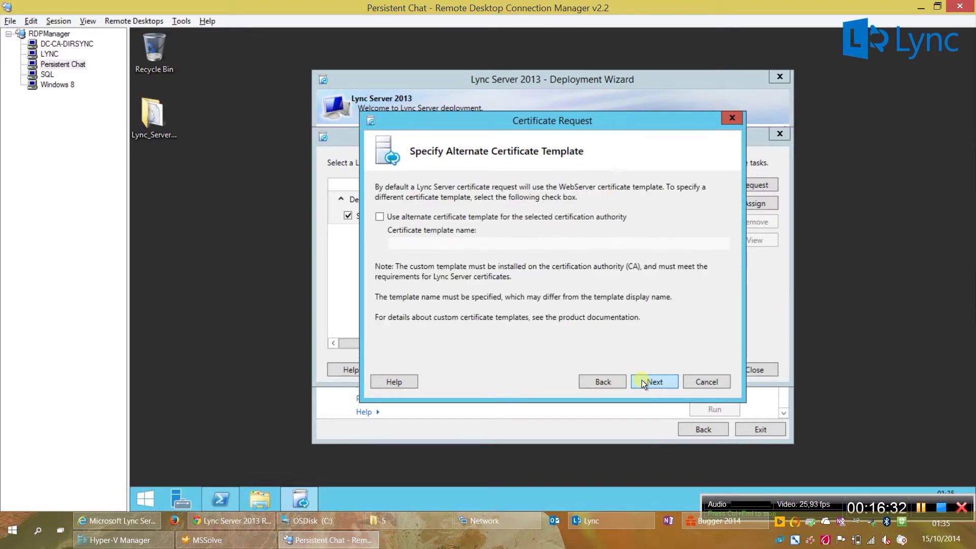
click(643, 381)
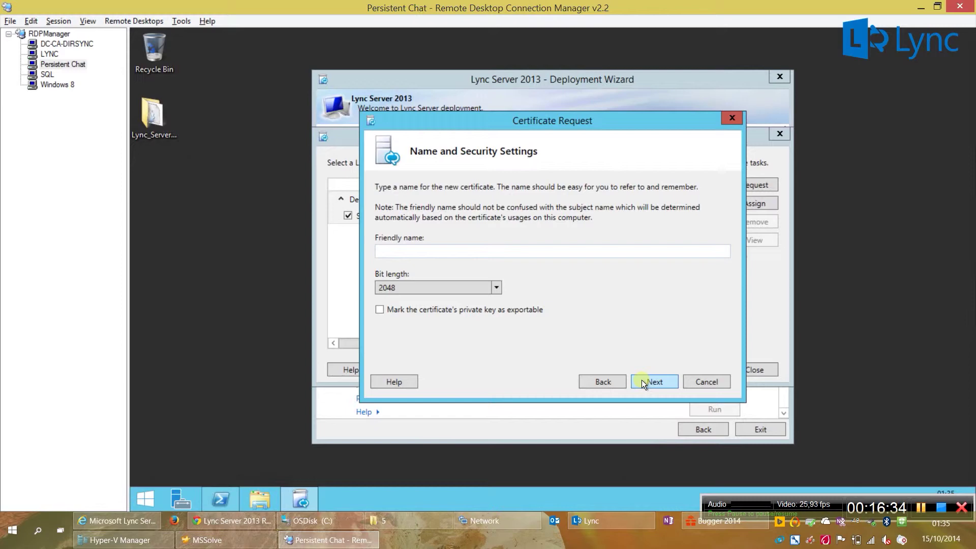
click(922, 507)
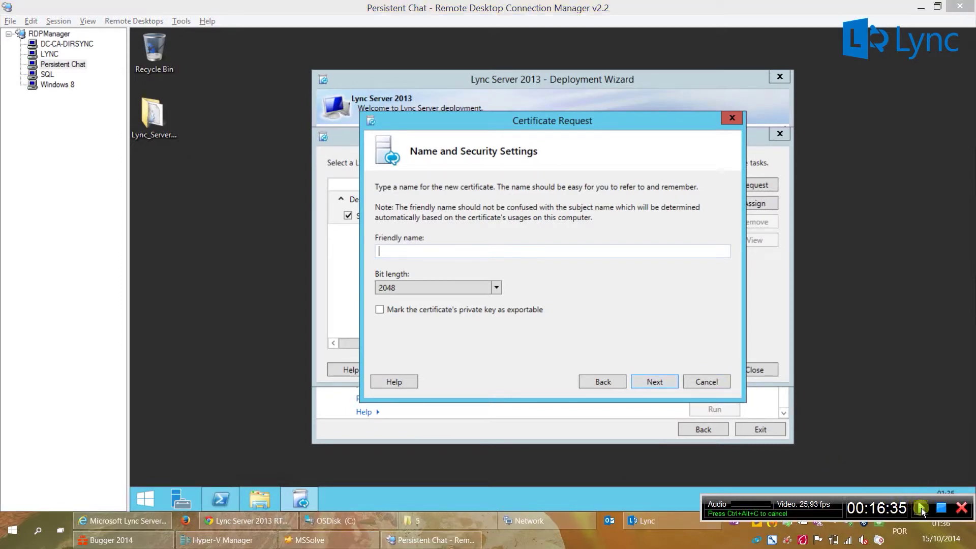
click(921, 507)
click(550, 251)
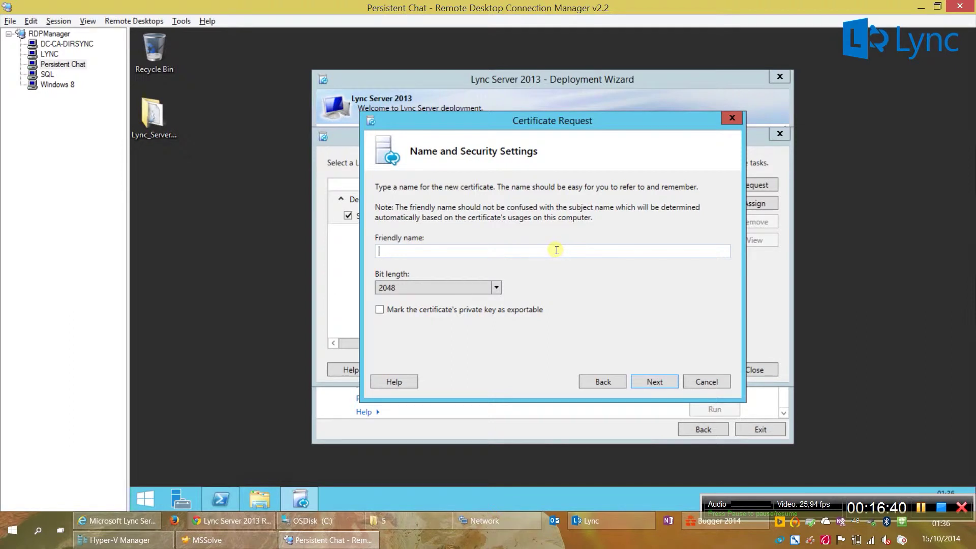
text(Persistent Chat Certificate)
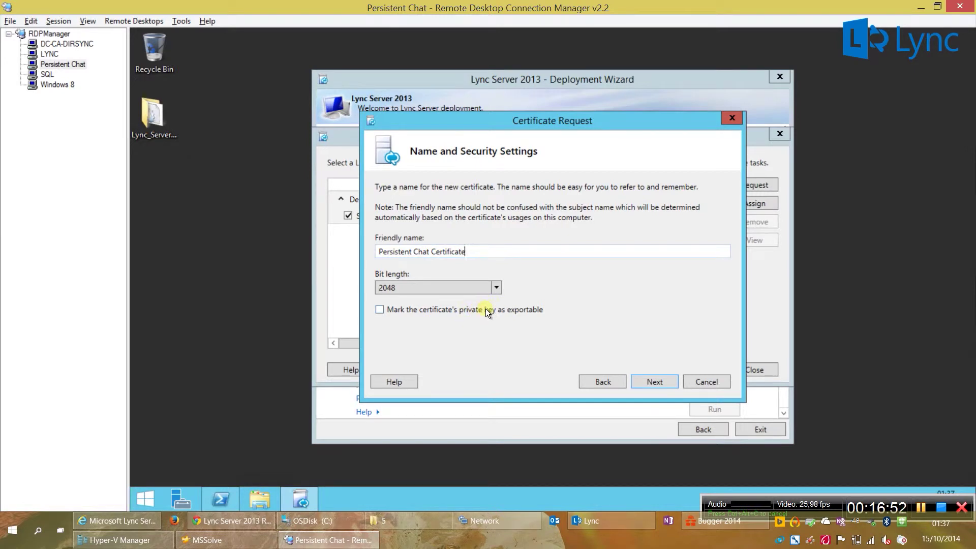
Step: Enter organization LAB and organizational unit IT for the certificate request
click(641, 380)
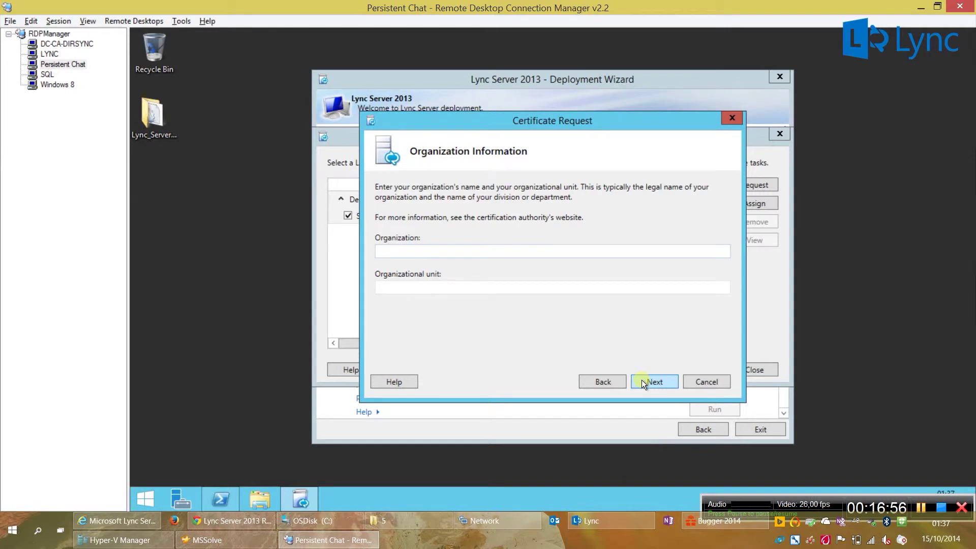
text(LAB)
key(Tab)
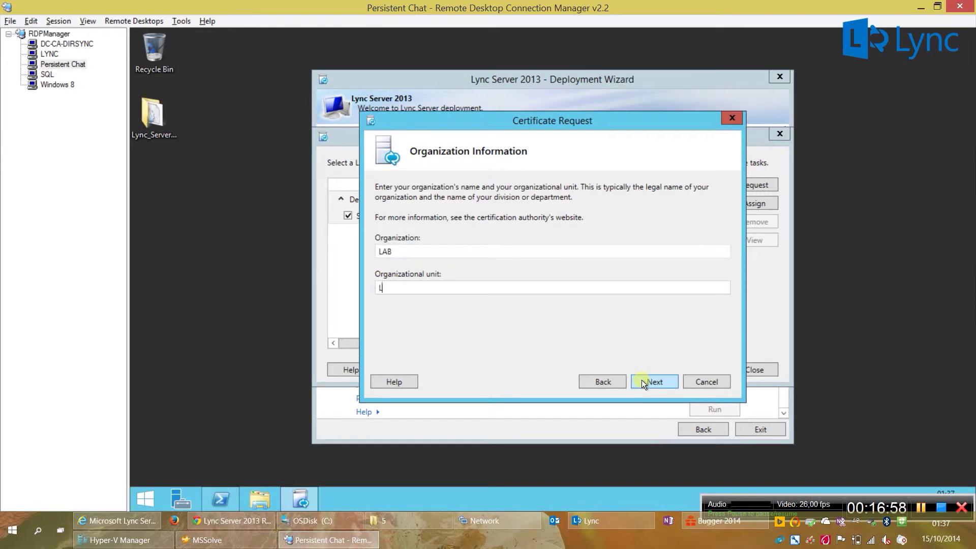
text(IT)
key(Tab)
Step: Set location Portugal, Lisbon, Lisbon and begin entering SAN tiroxoo365pchat.tiagoroxo.com
click(642, 382)
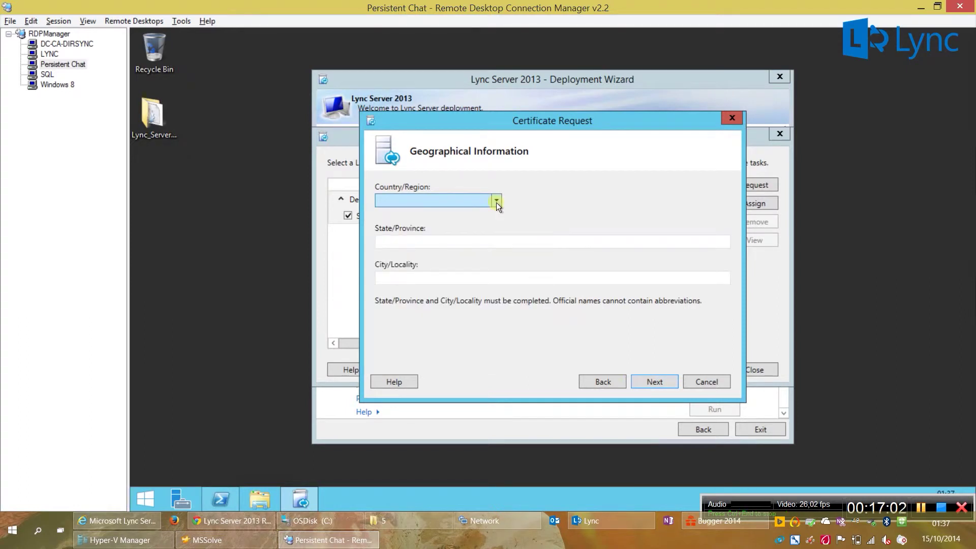
text(por)
key(Tab)
text(Lisbon)
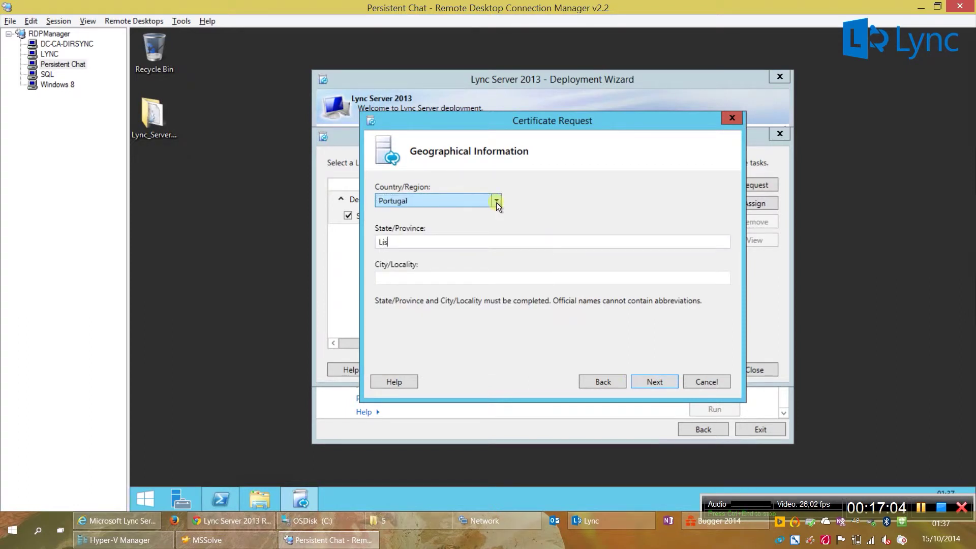
key(Tab)
text(Lisbon)
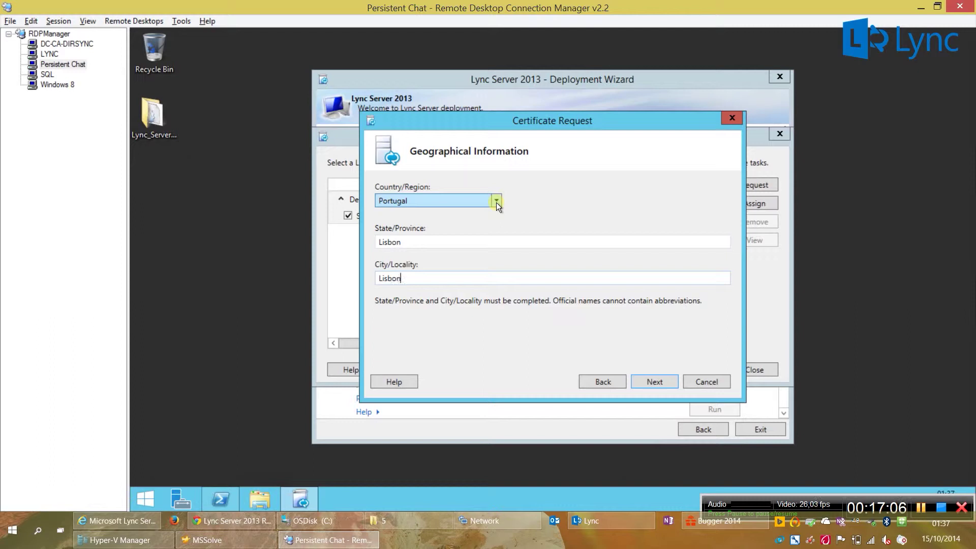
key(Tab)
key(Tab)
key(Return)
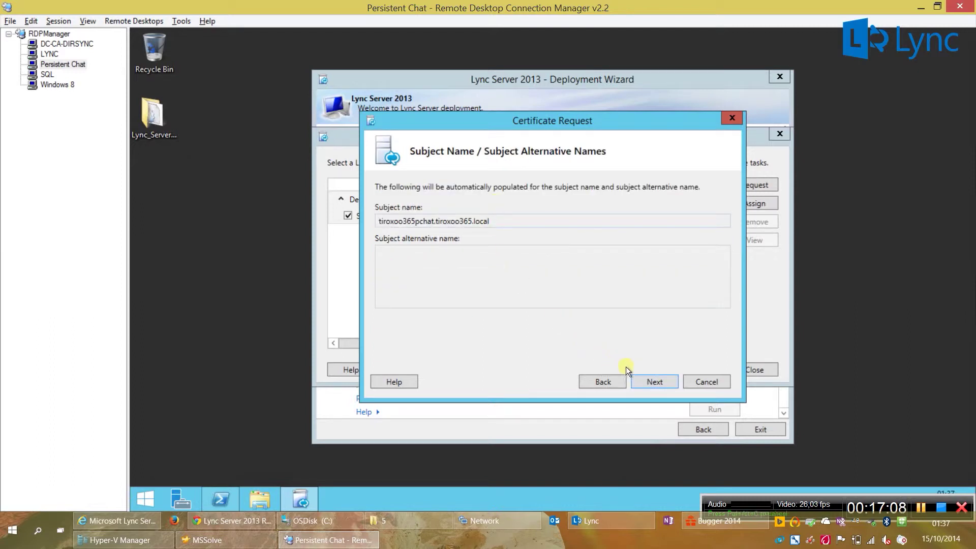
click(642, 382)
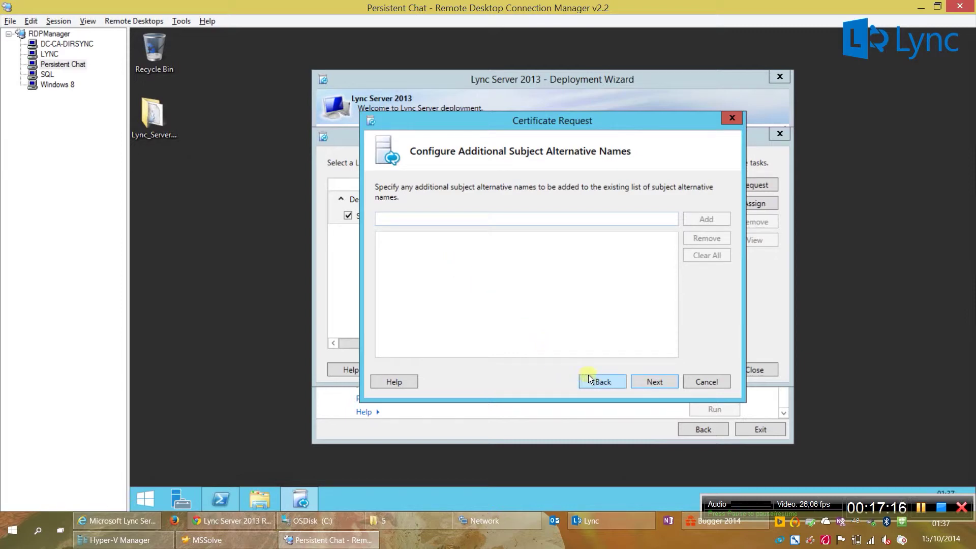
text(tiroxoo)
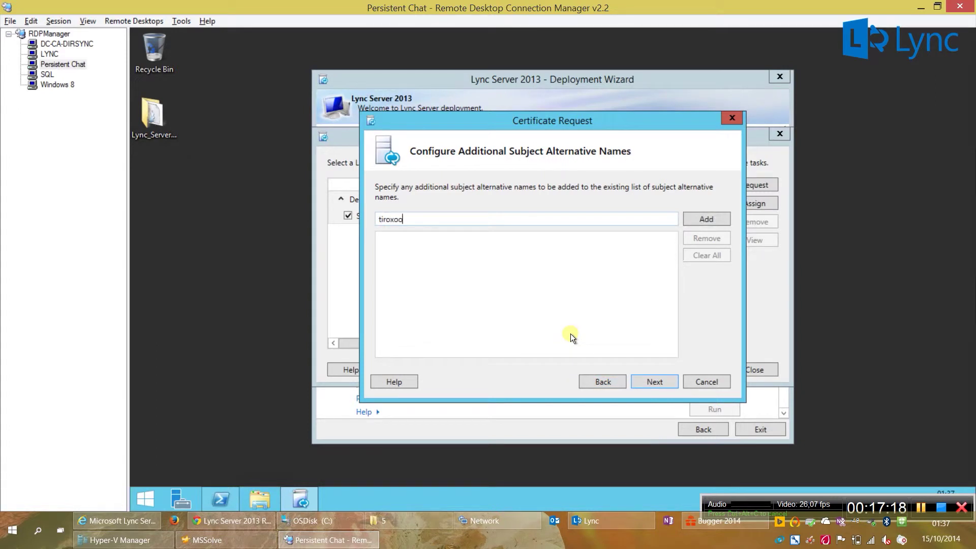
text(365pchat.tiagoroxo.com)
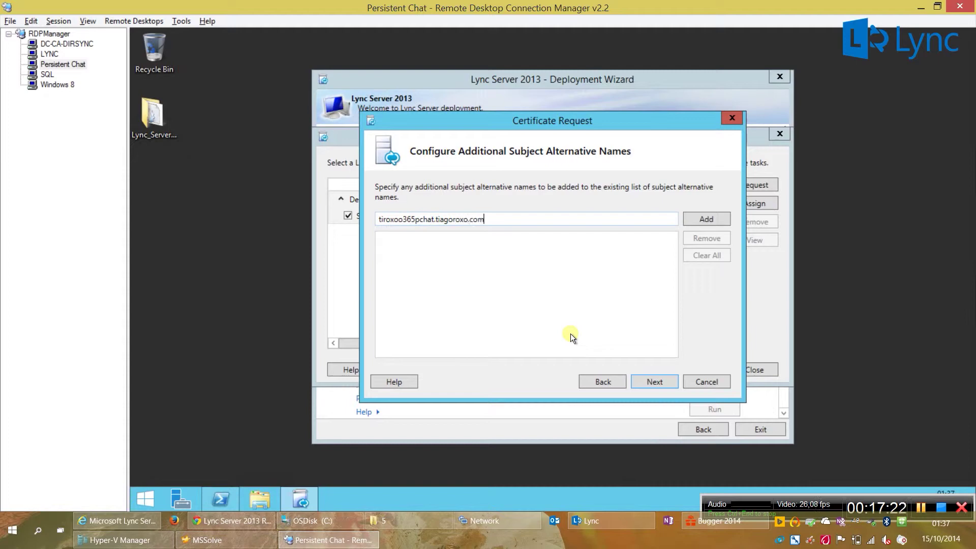
Step: Add the tiroxoo365pchat.tiagoroxo.com SAN and submit the request, now pending as ID 4
click(708, 218)
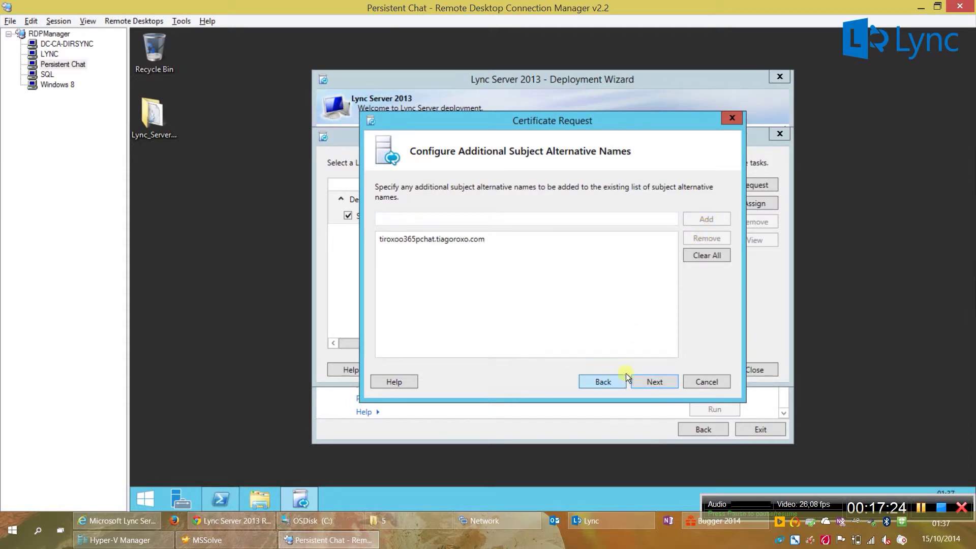
click(645, 376)
click(645, 377)
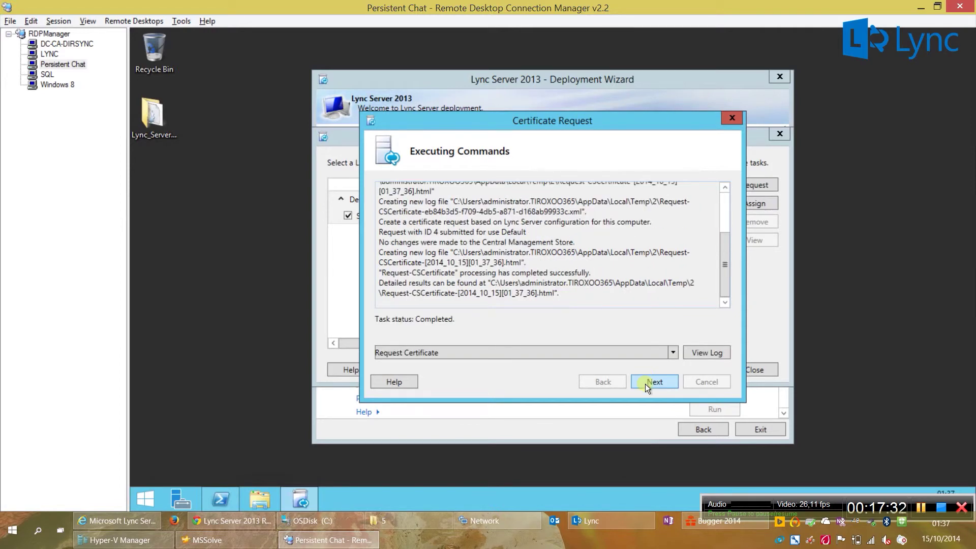
click(646, 382)
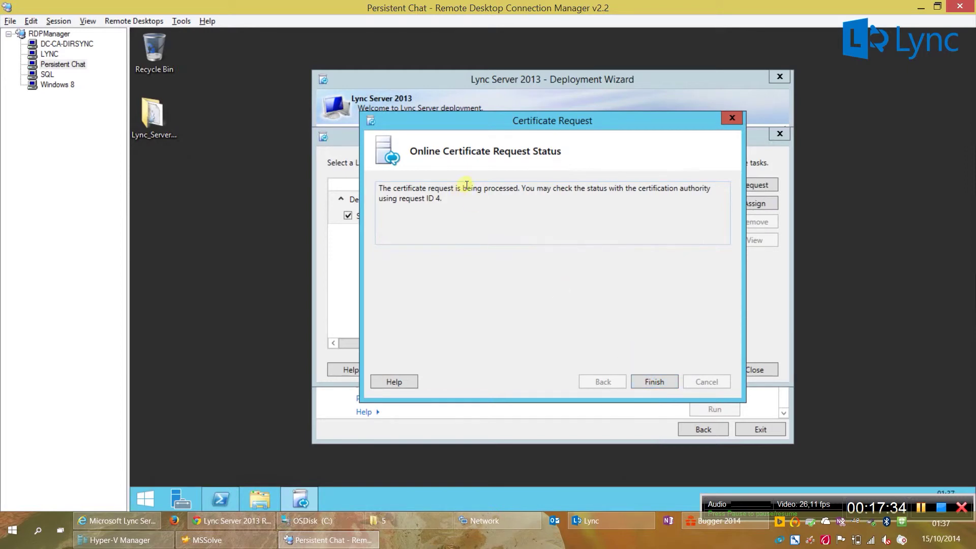
click(649, 383)
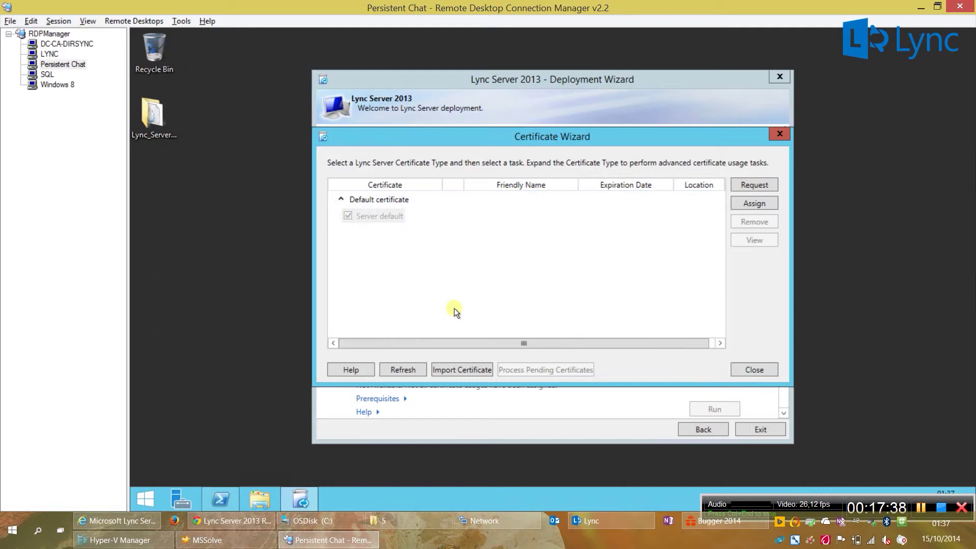
click(425, 214)
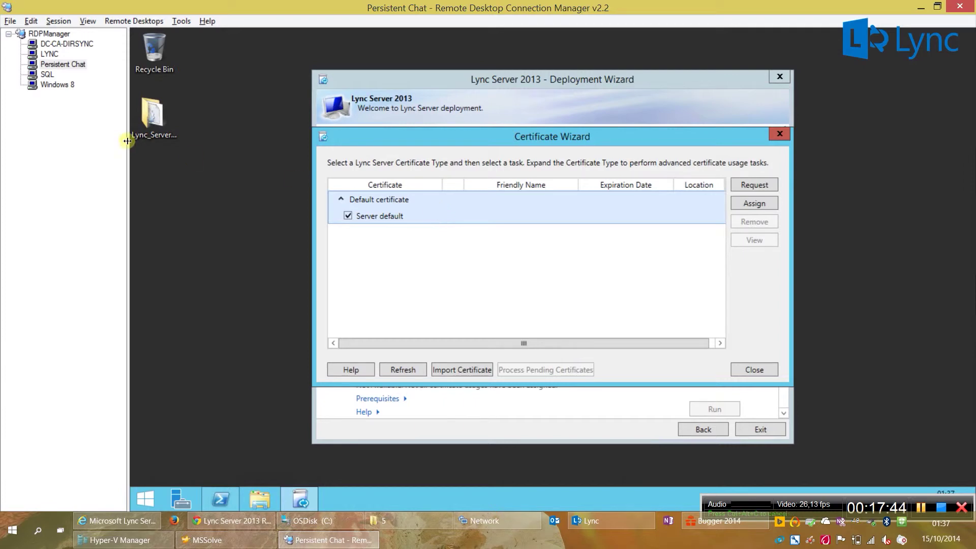
Step: Launch the Certification Authority console on the DC-CA-DIRSYNC server
click(53, 45)
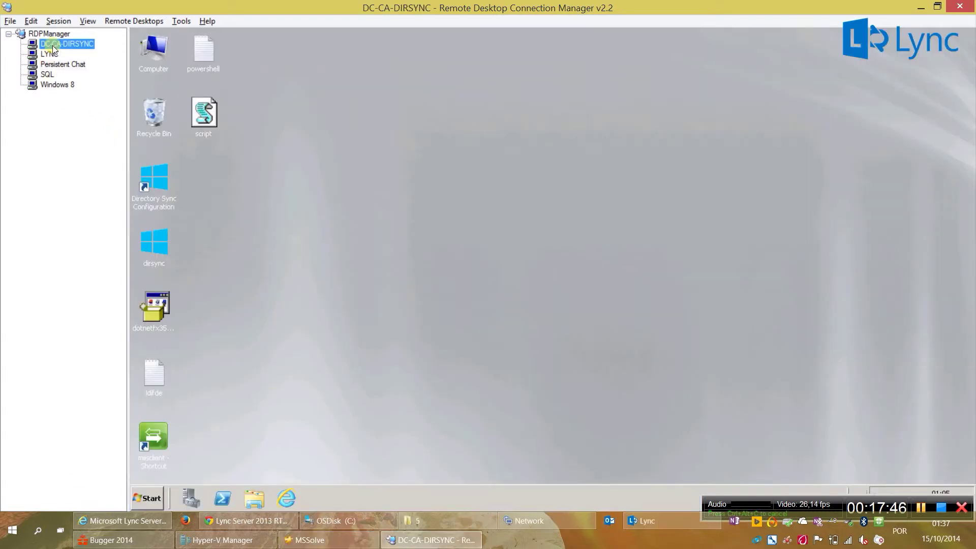
click(154, 493)
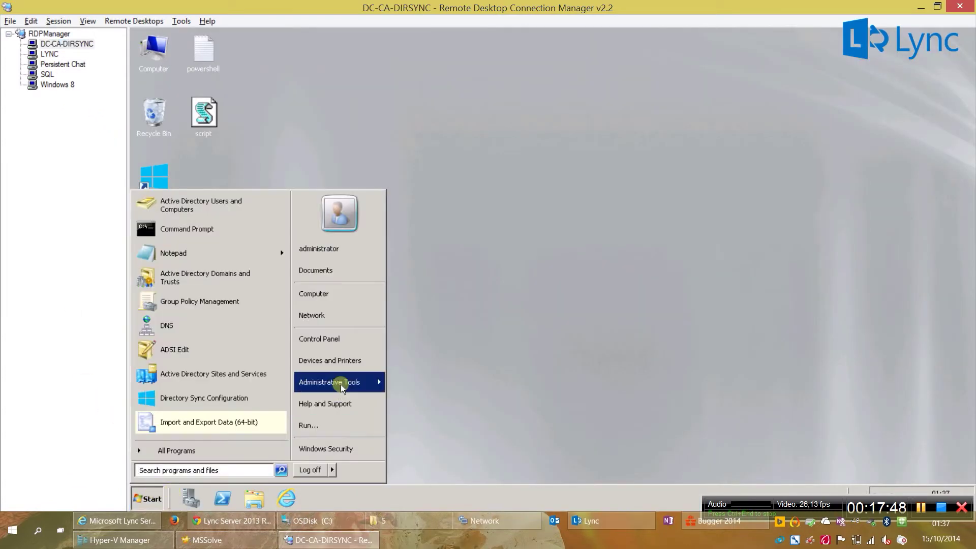
mouse_move(341, 384)
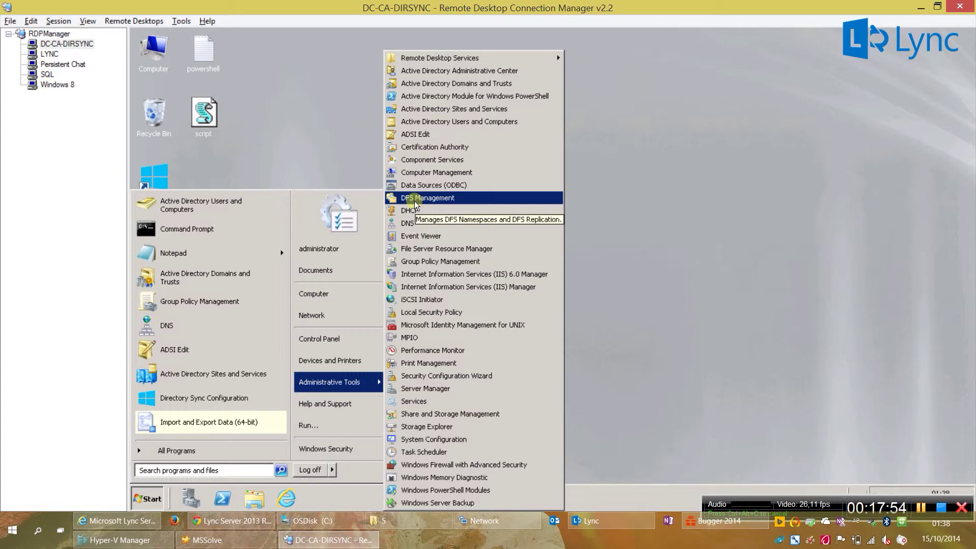
click(423, 147)
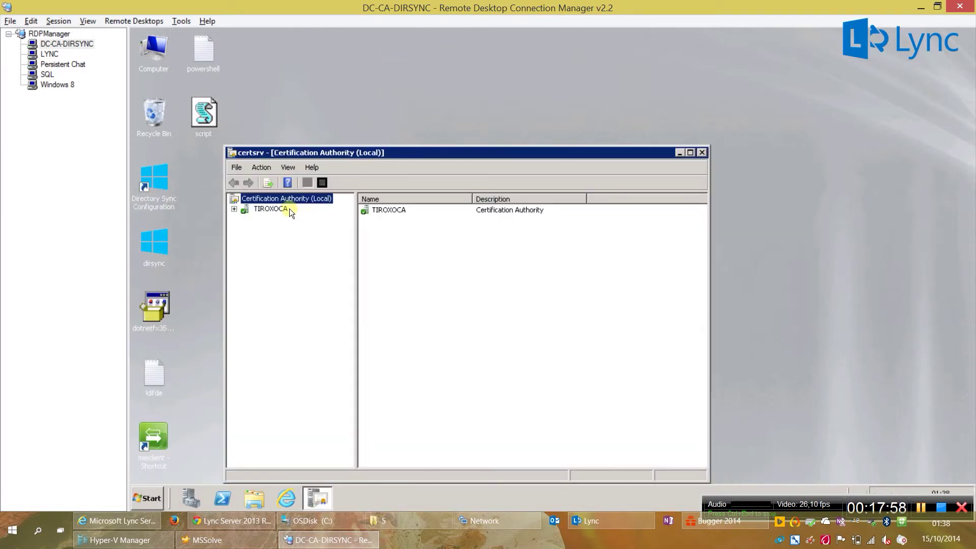
Step: Issue pending request 4 under TIROXOCA and confirm it appears in Issued Certificates
double_click(289, 209)
click(291, 241)
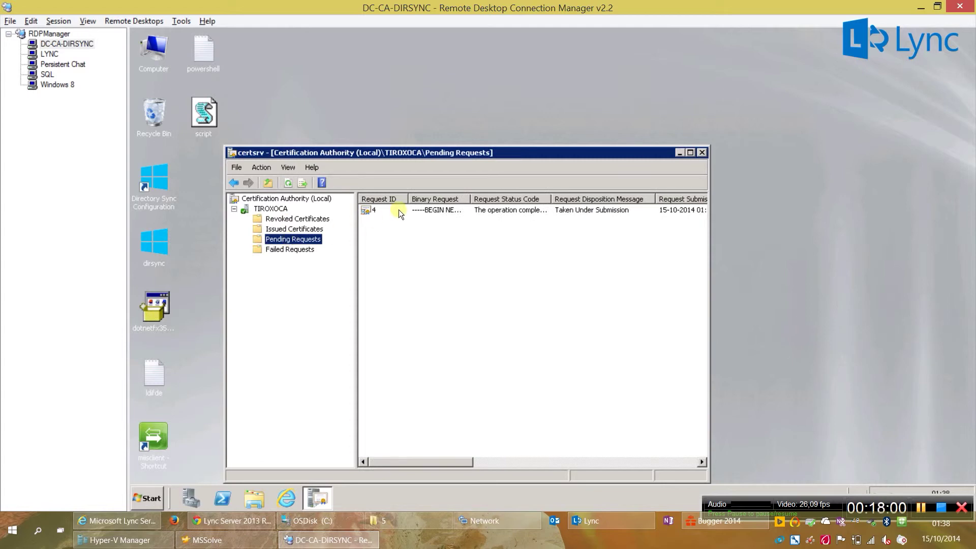
right_click(397, 210)
mouse_move(410, 216)
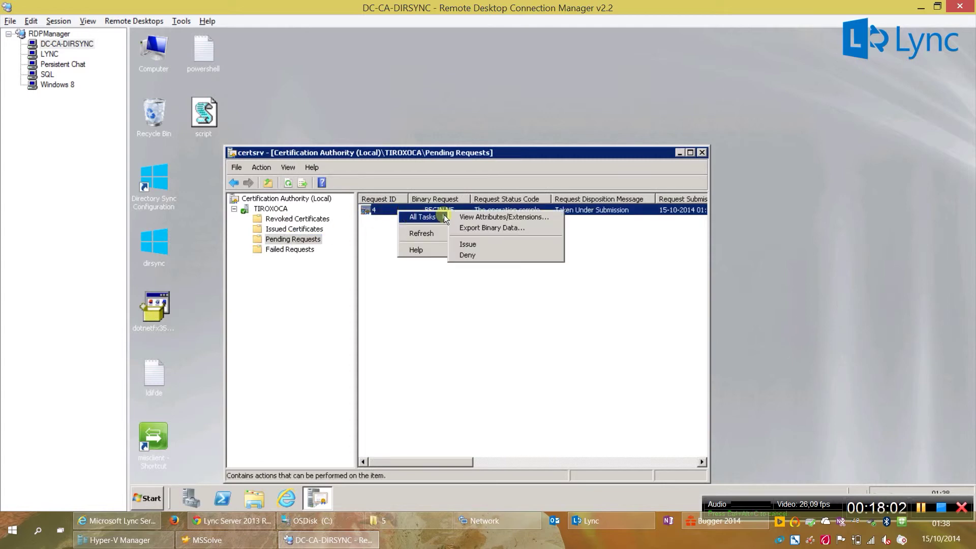
click(459, 245)
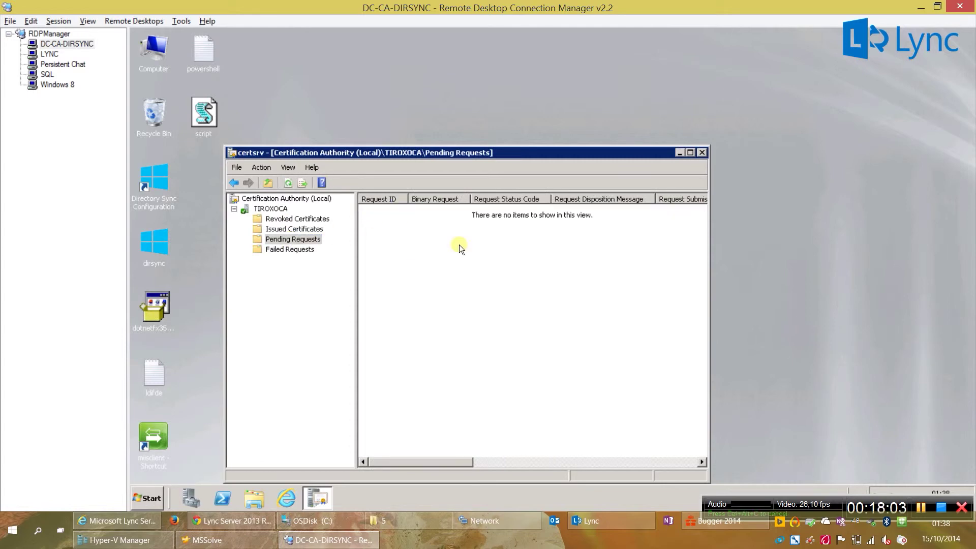
click(282, 231)
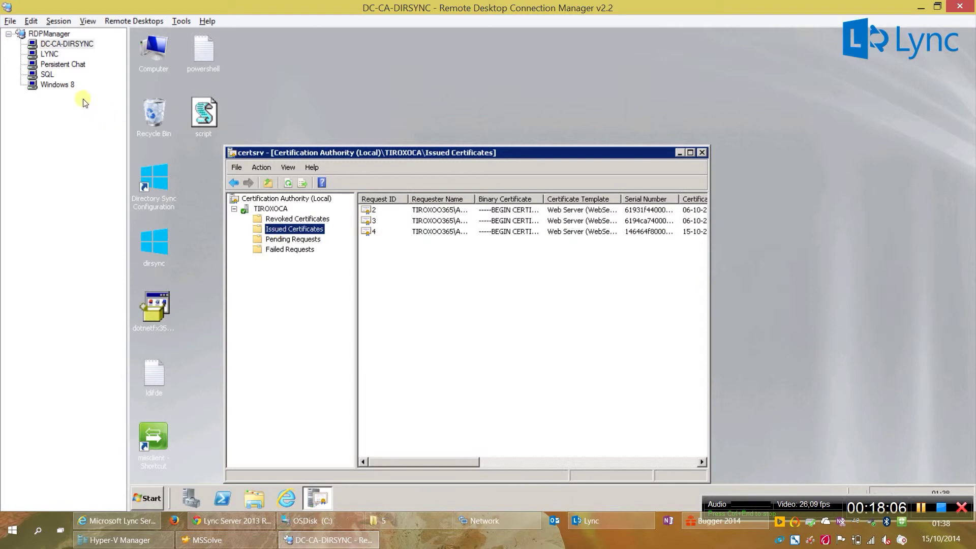
Step: On the Persistent Chat server, process the pending certificate for the default certificate type
click(53, 63)
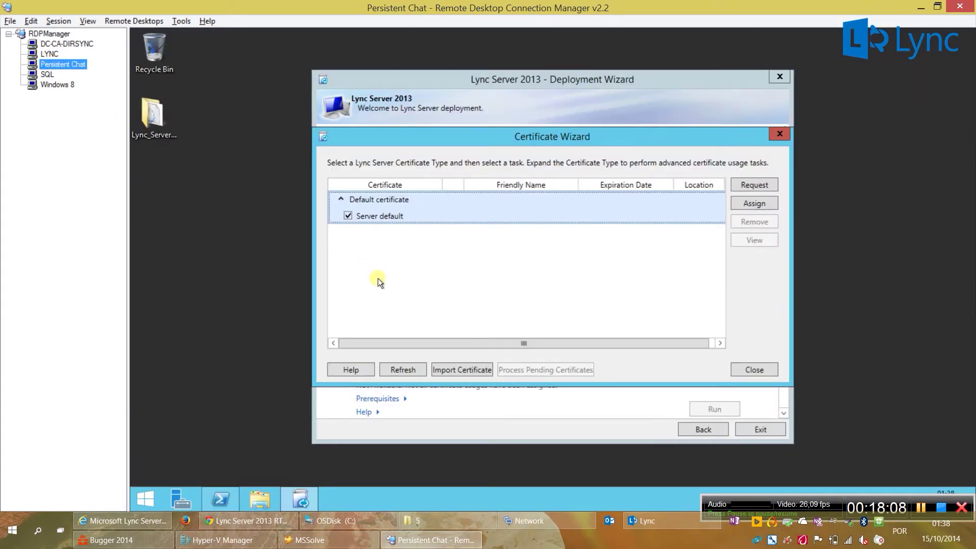
click(483, 218)
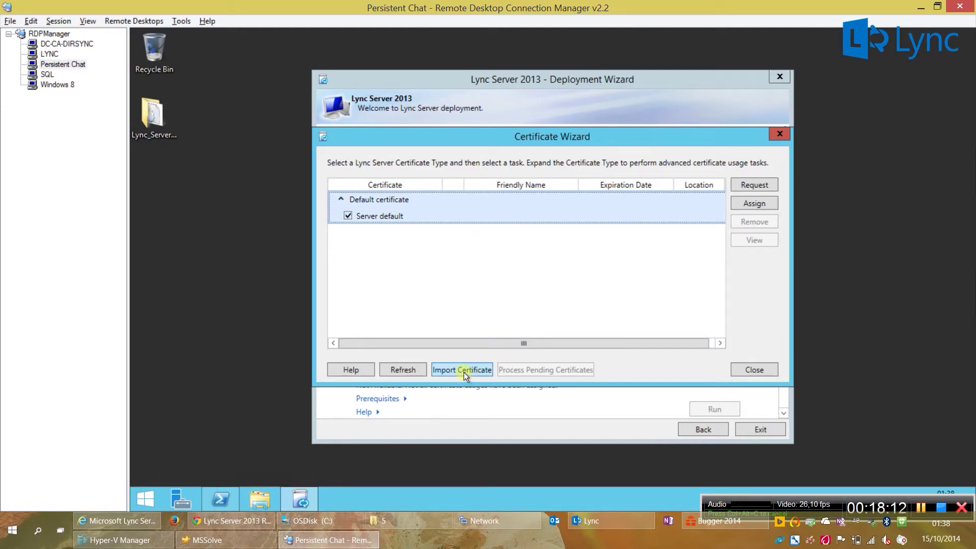
click(767, 373)
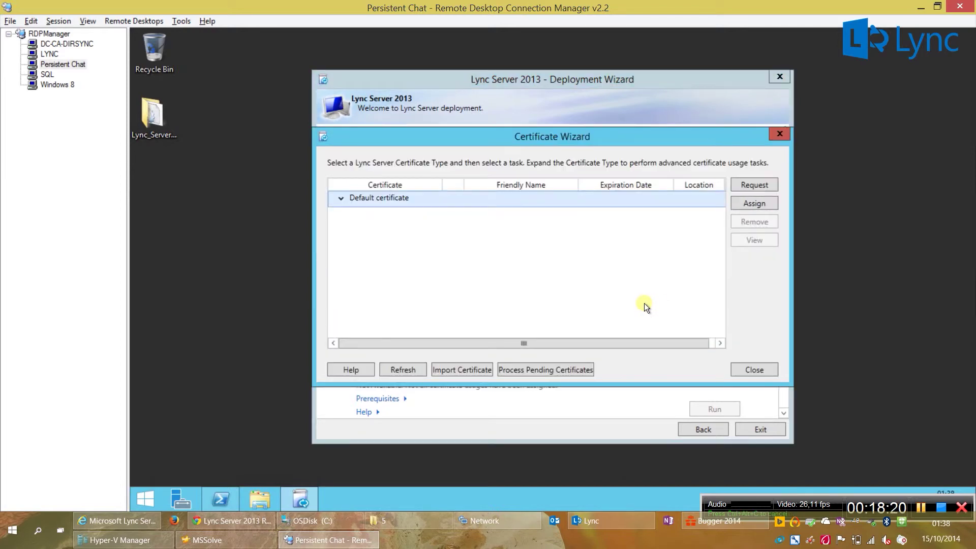
click(544, 369)
click(636, 382)
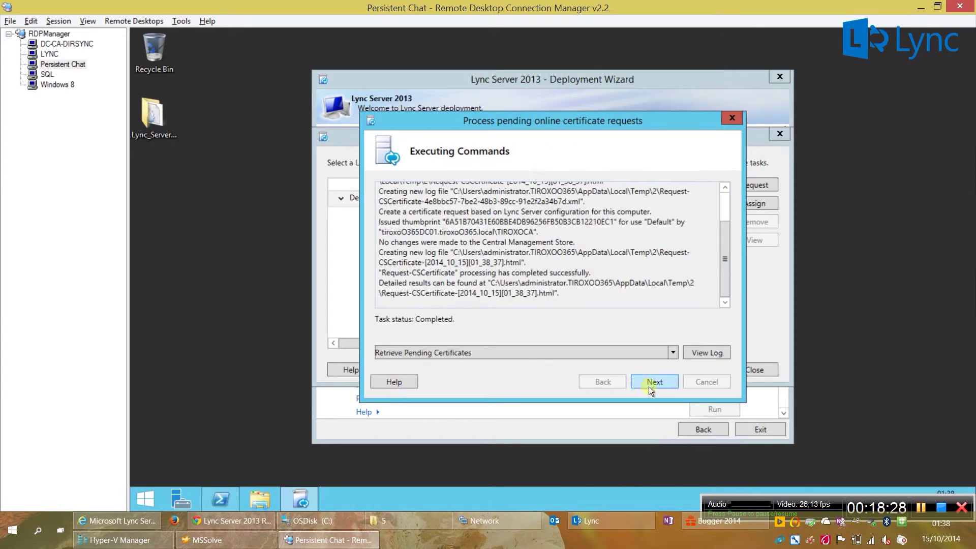
click(650, 386)
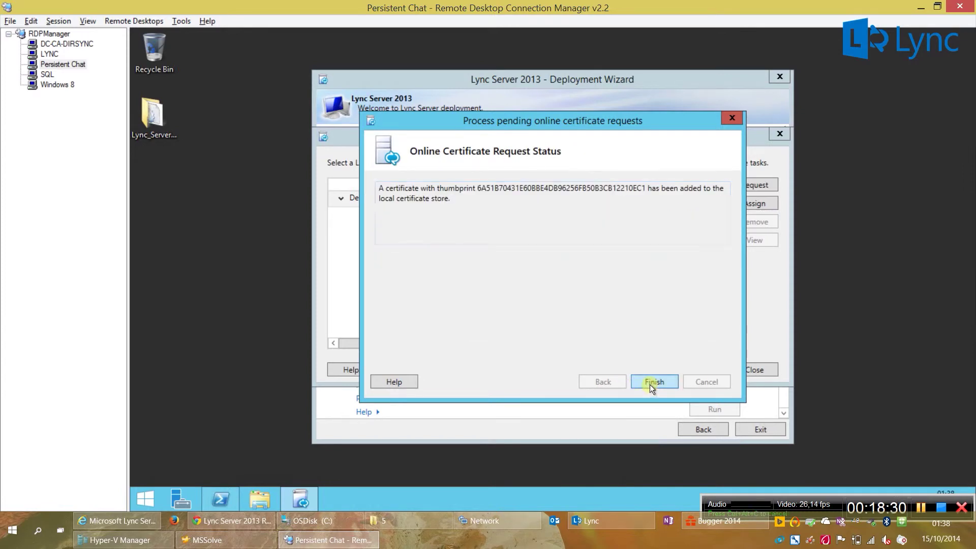
click(650, 383)
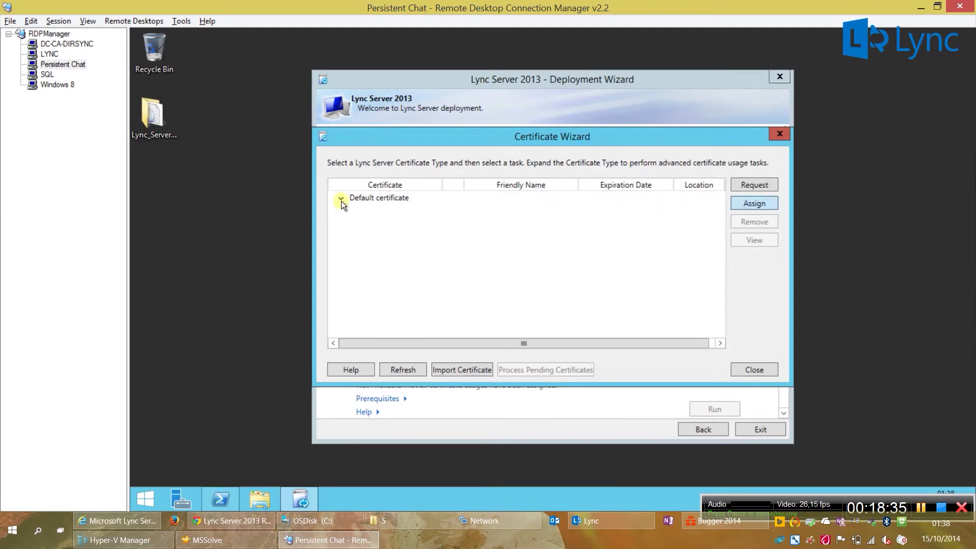
Step: Assign the Persistent Chat Certificate to the default certificate type
double_click(384, 197)
click(654, 382)
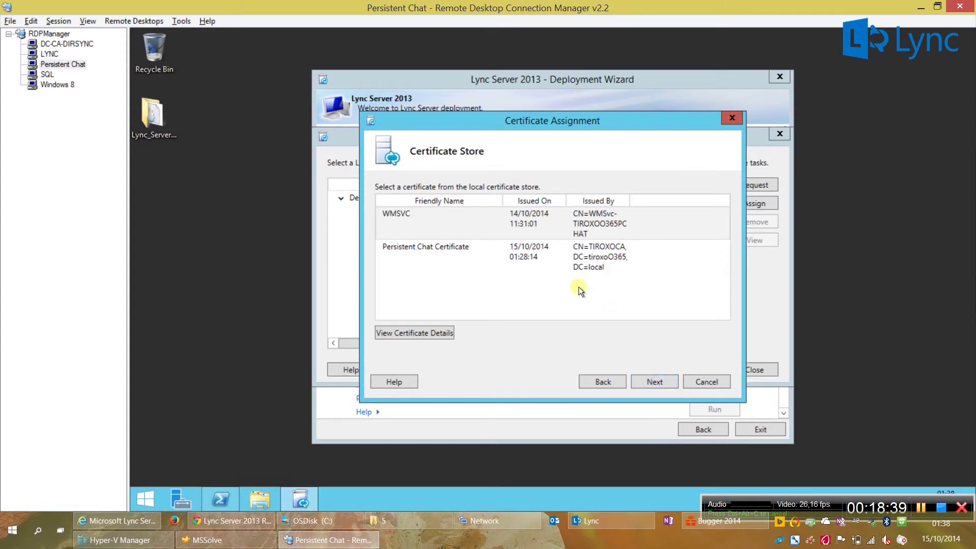
click(576, 261)
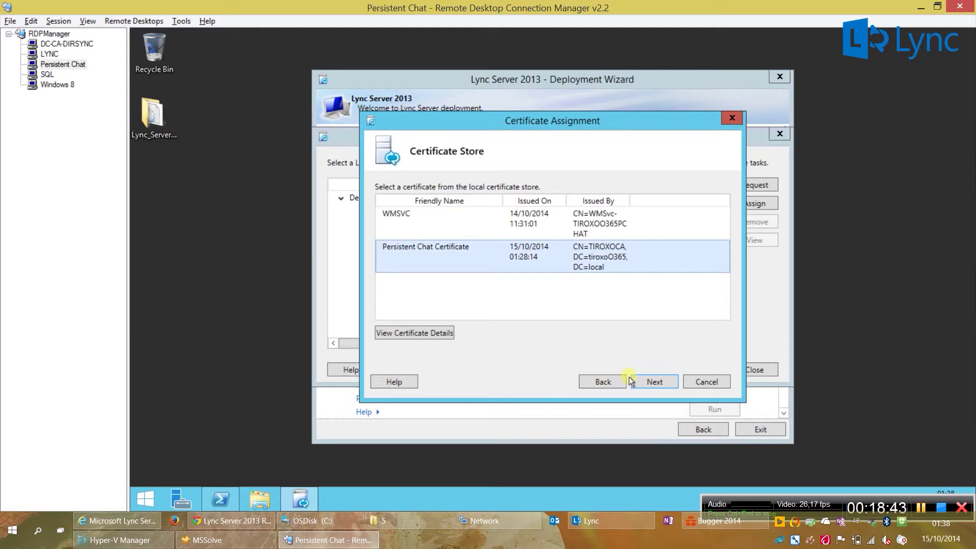
click(647, 379)
click(647, 380)
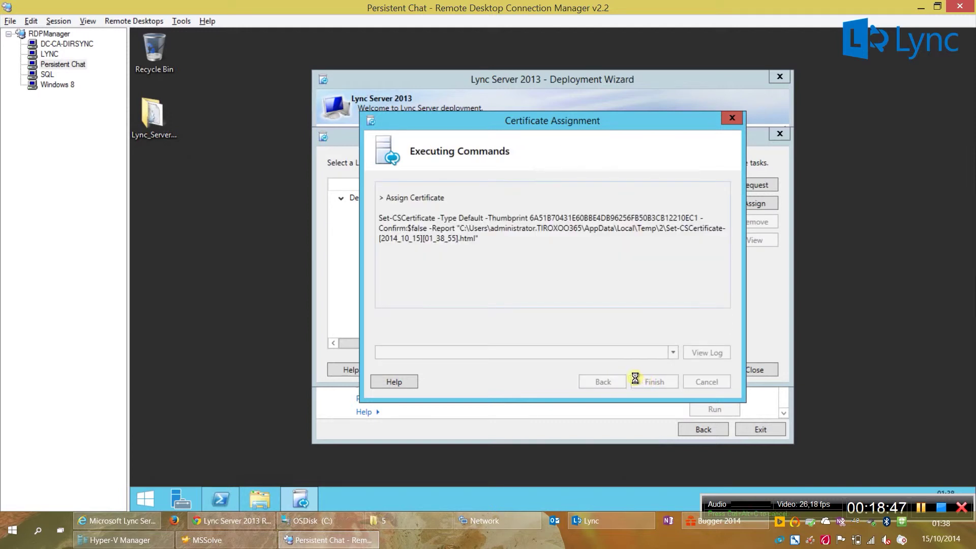
click(646, 384)
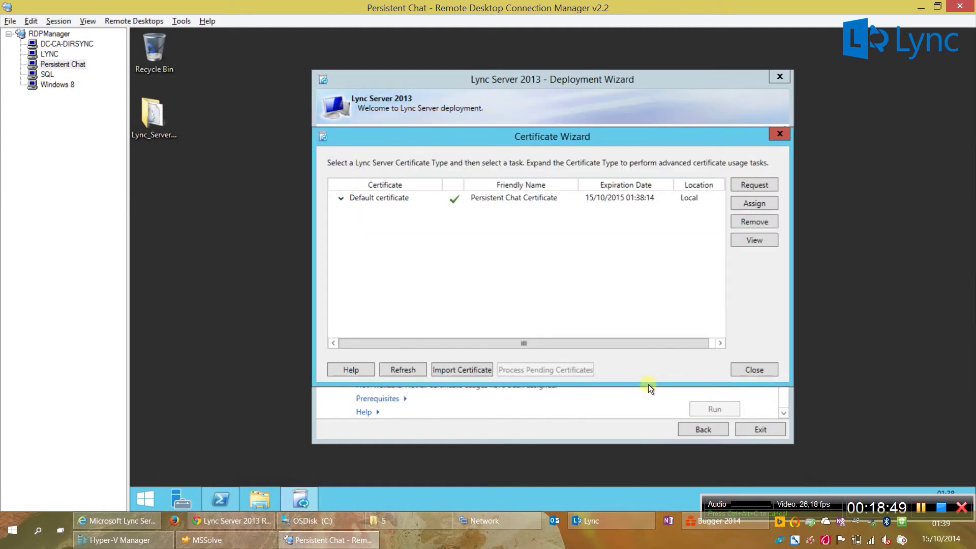
click(737, 368)
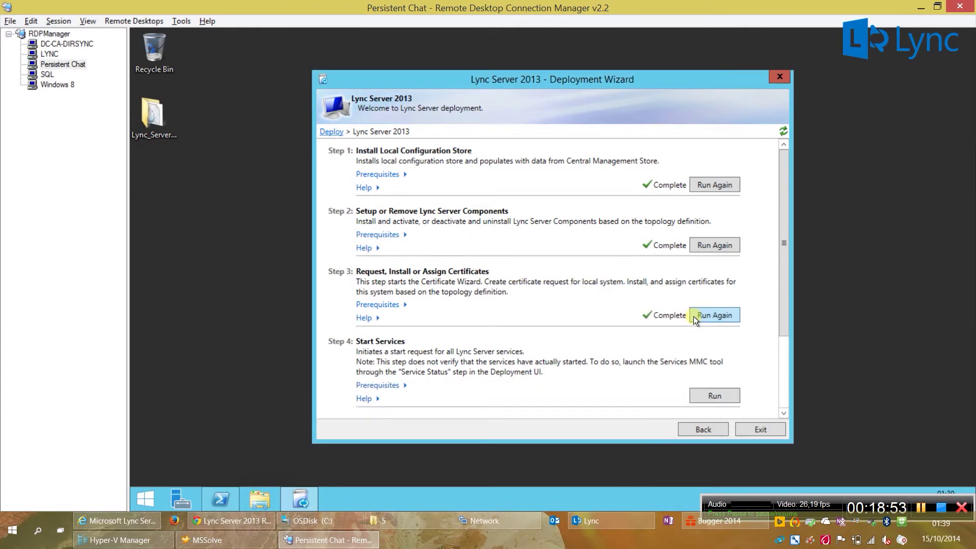
Step: Run Step 4 Start Services to start the Lync services
click(700, 399)
click(656, 381)
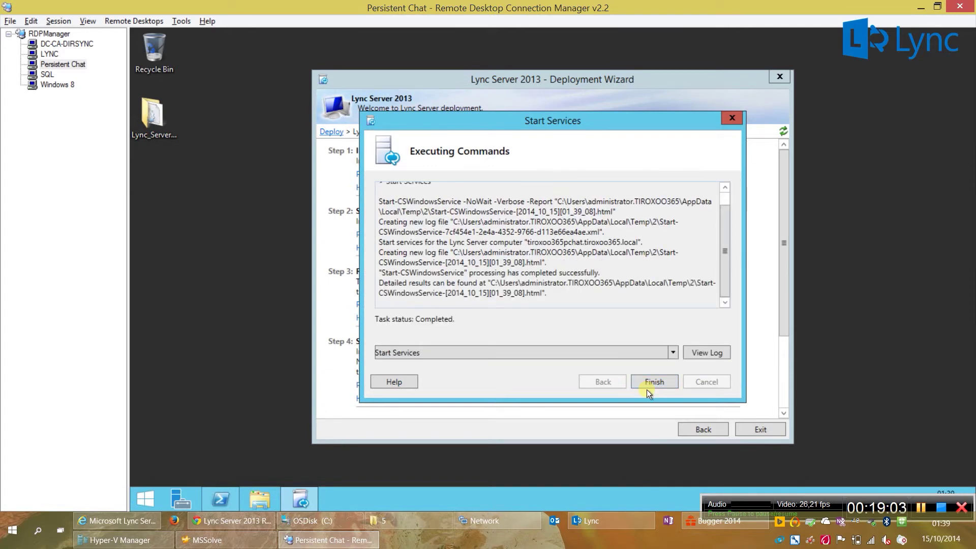
click(648, 386)
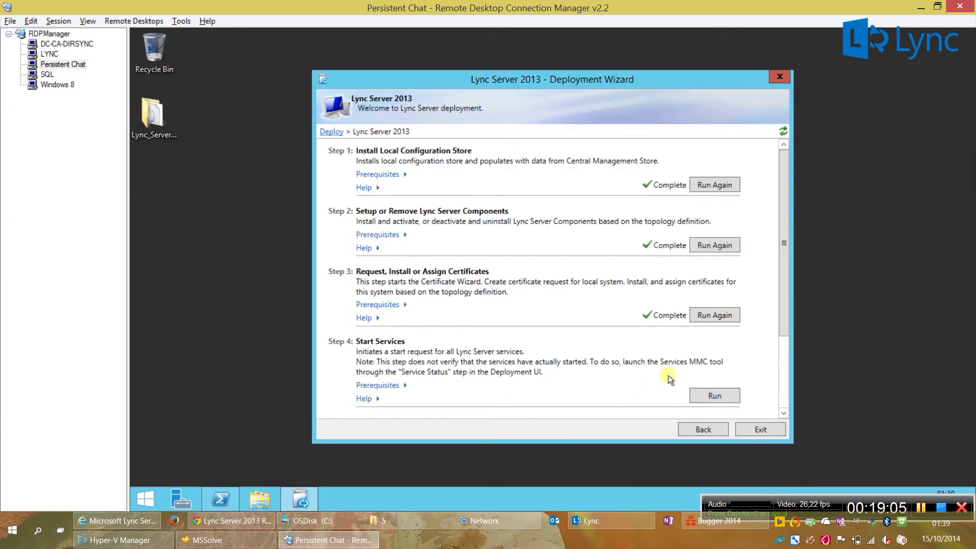
Step: Launch Lync Server Control Panel on the LYNC server and sign in with the administrator password
click(47, 54)
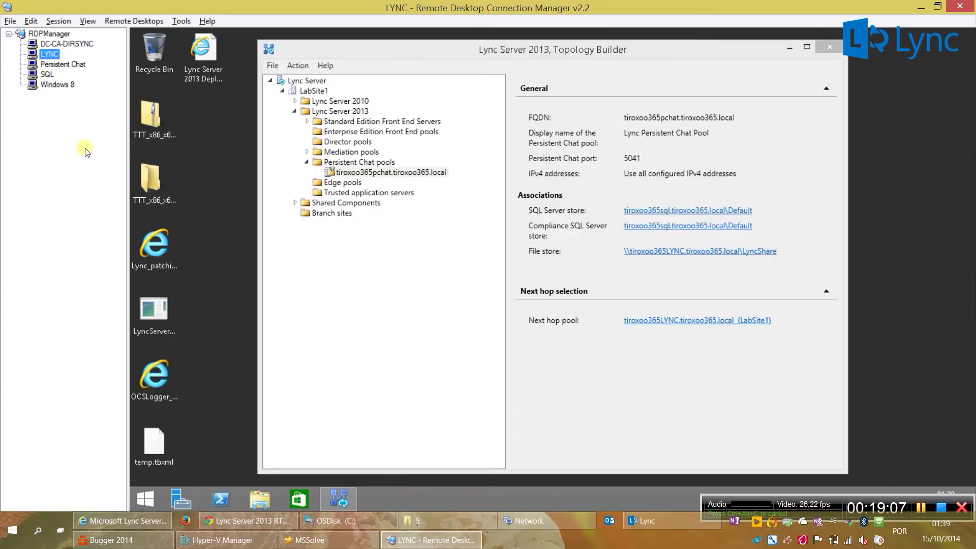
click(146, 499)
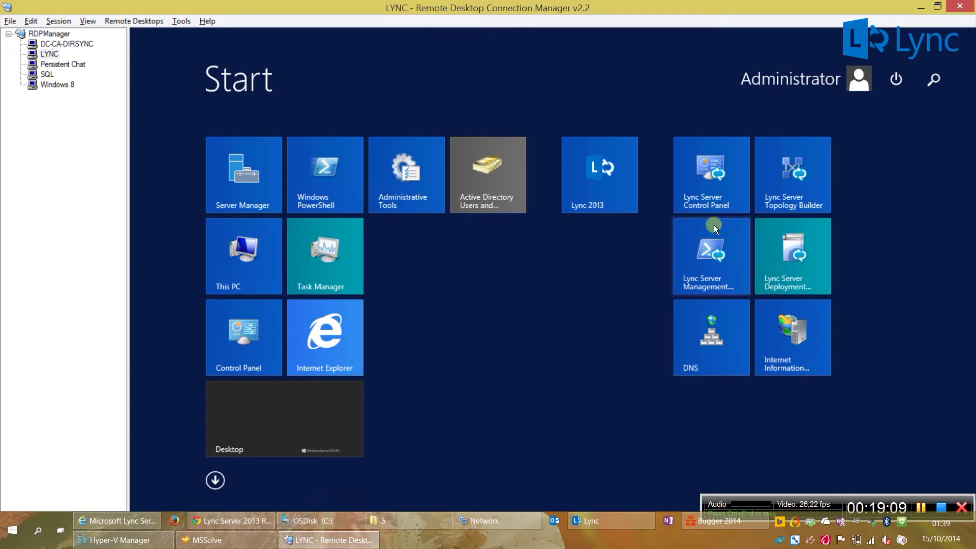
key(Escape)
click(713, 208)
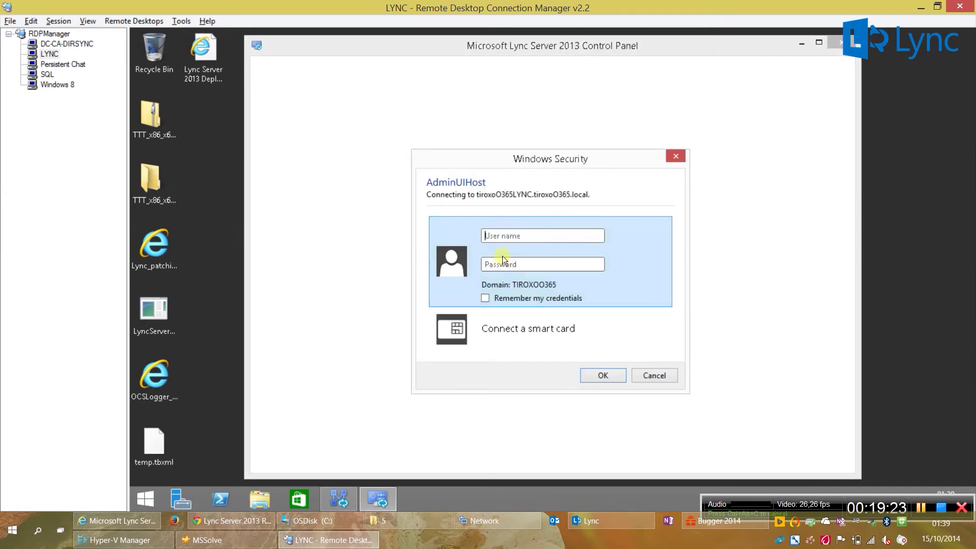
key(Return)
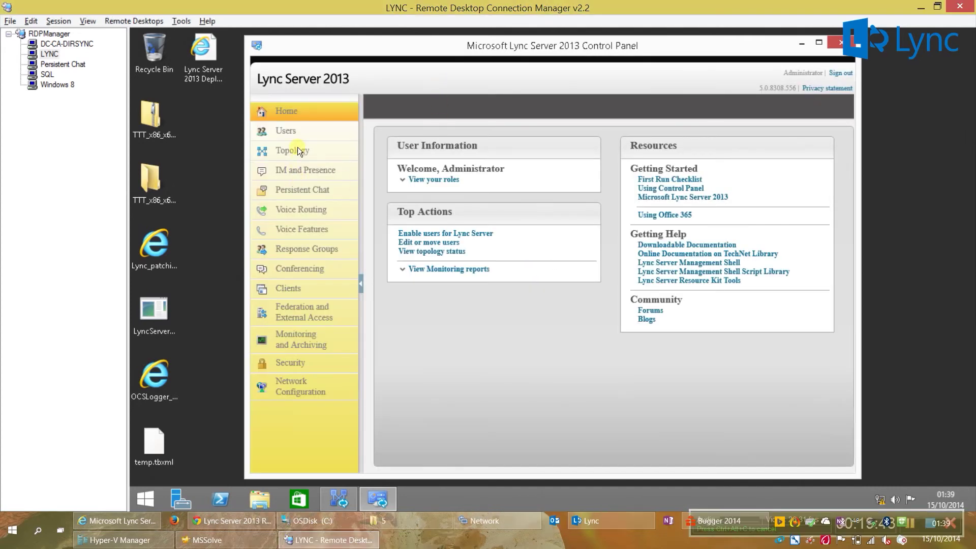
Step: Refresh the Topology page to review each server's replication status, then minimize the panel
click(297, 147)
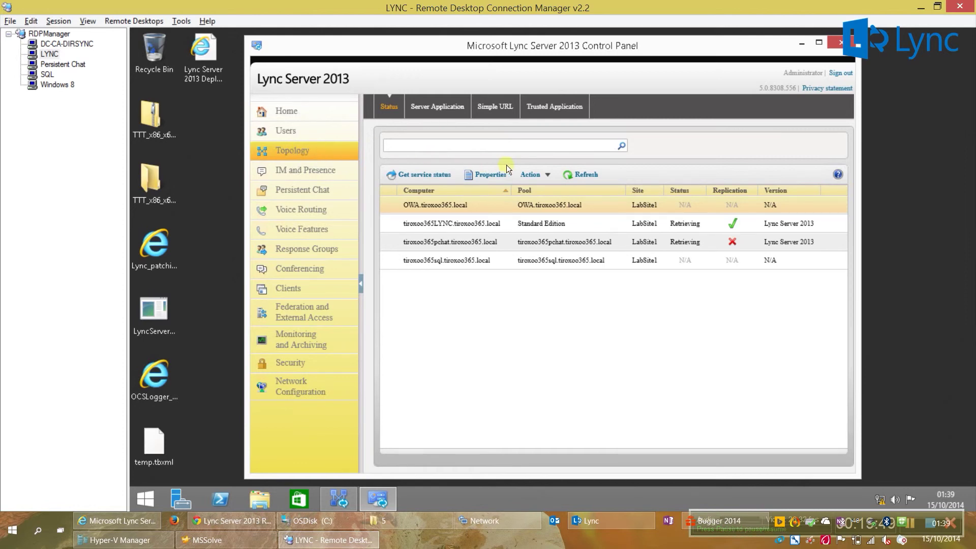
click(574, 175)
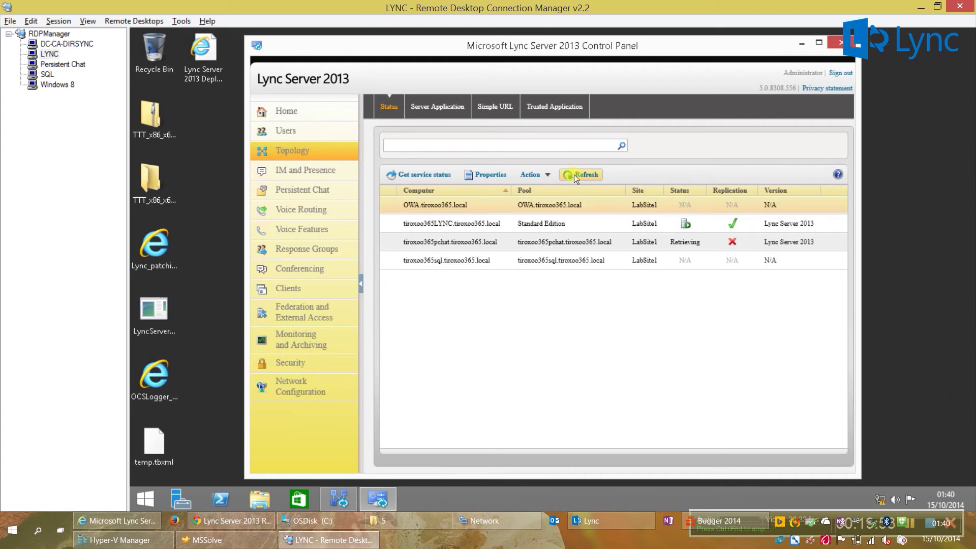
click(574, 175)
click(803, 43)
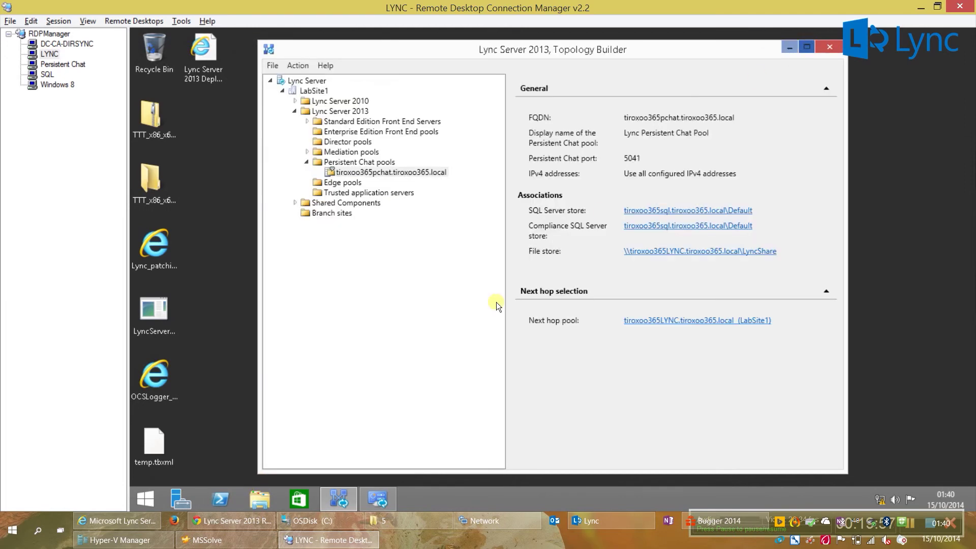
Step: Launch the Lync Server Management Shell on the LYNC server and reposition its window
click(148, 498)
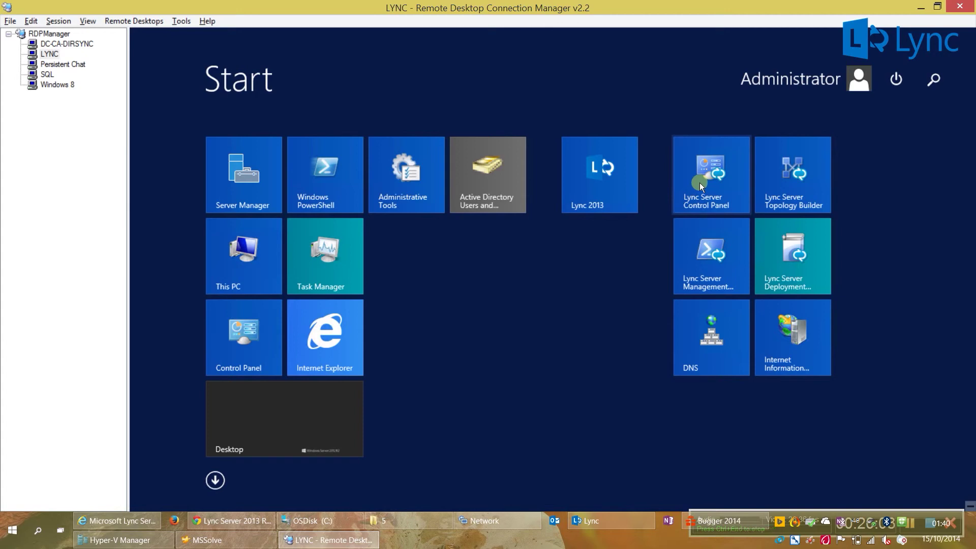
click(699, 508)
click(910, 502)
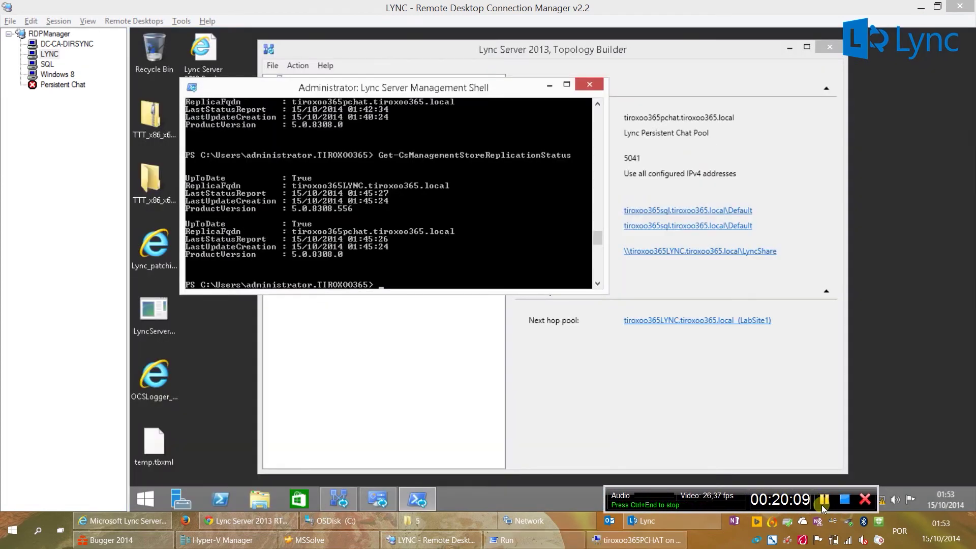
click(508, 90)
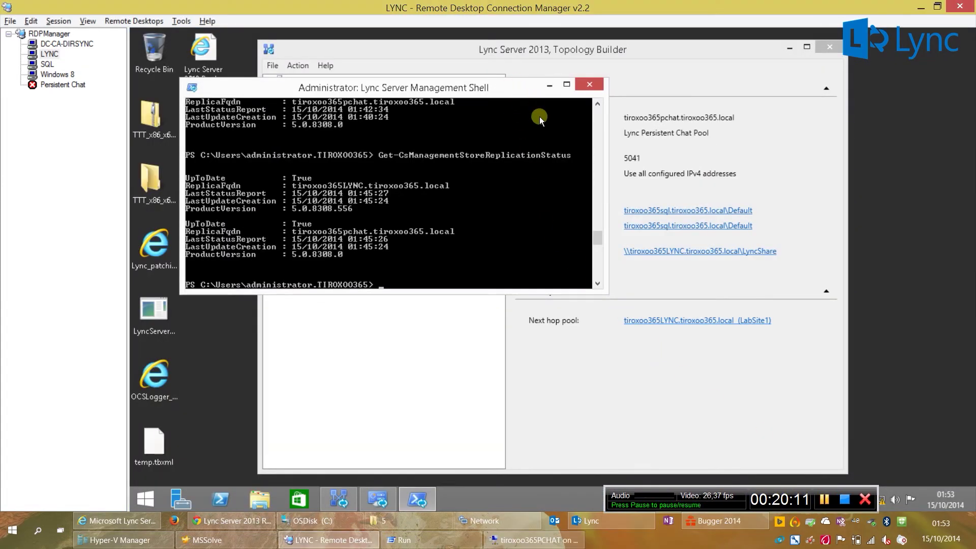
drag(508, 95, 527, 131)
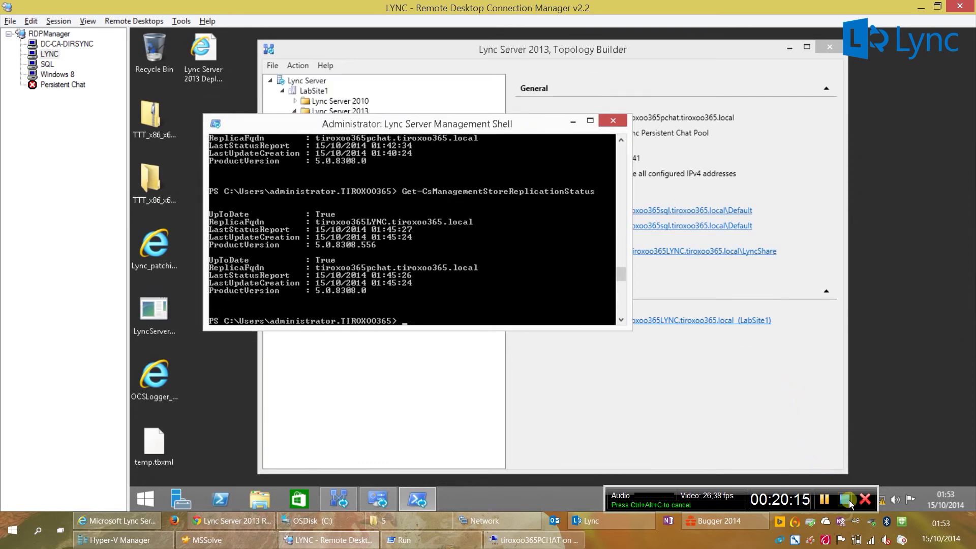